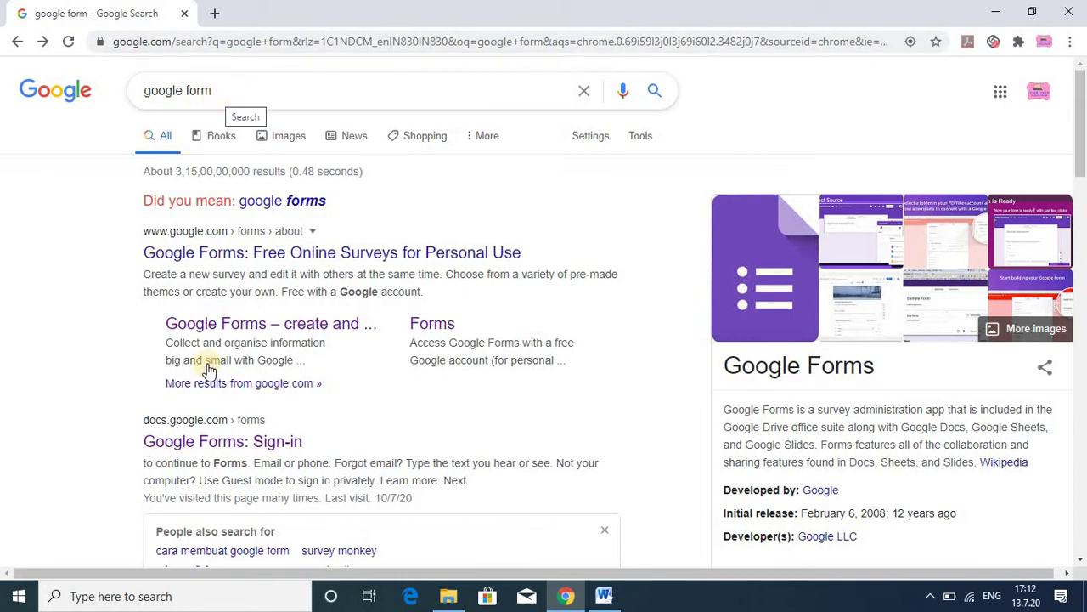
# - Start a blank form titled 'XYZ' with the description 'Subject-Eng'
pyautogui.click(204, 443)
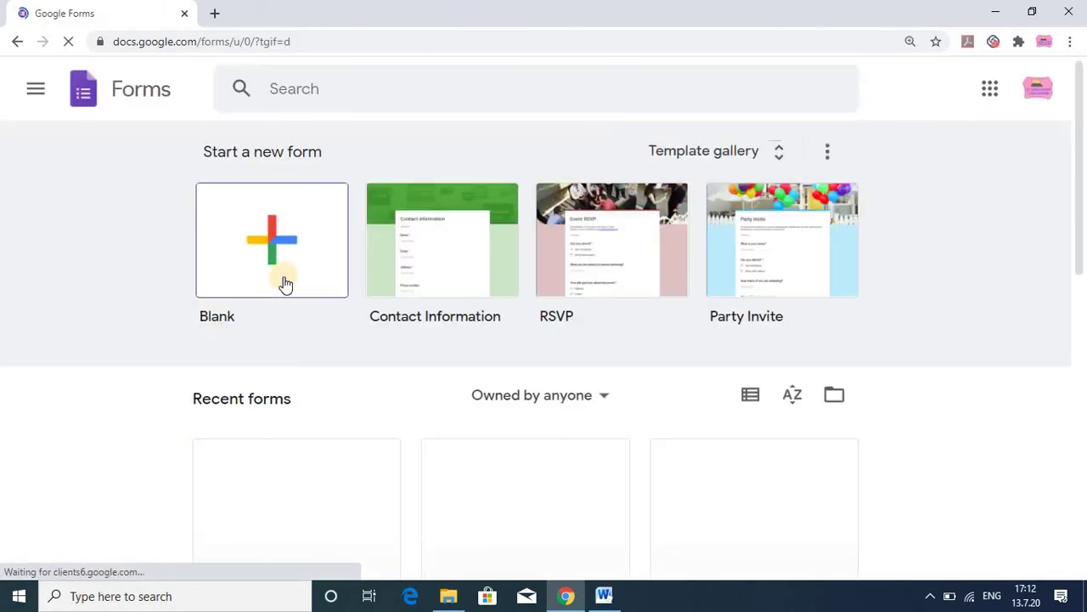
pyautogui.click(553, 328)
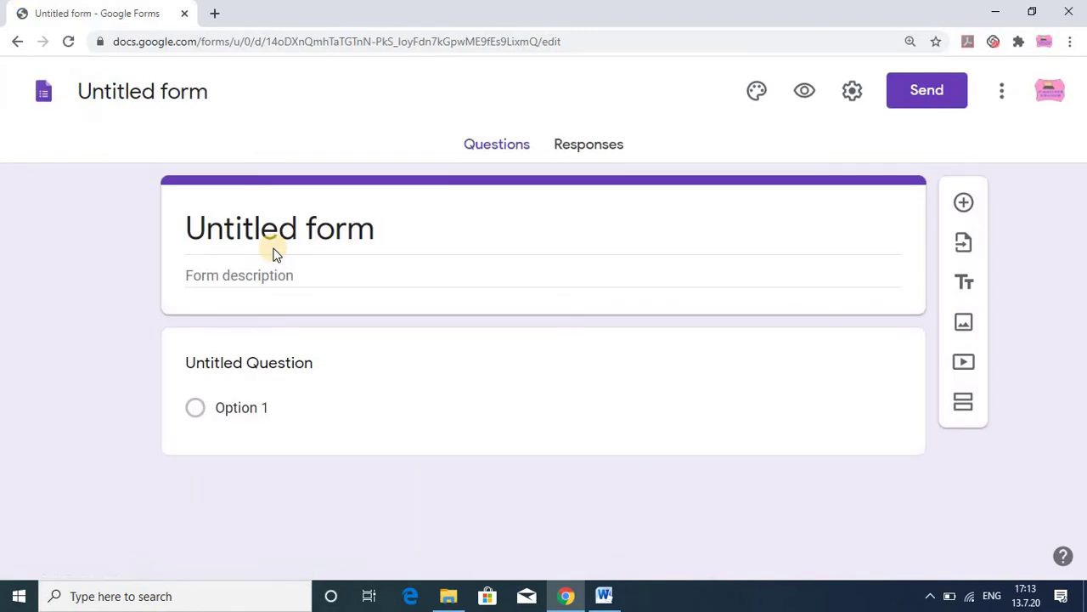
pyautogui.click(376, 236)
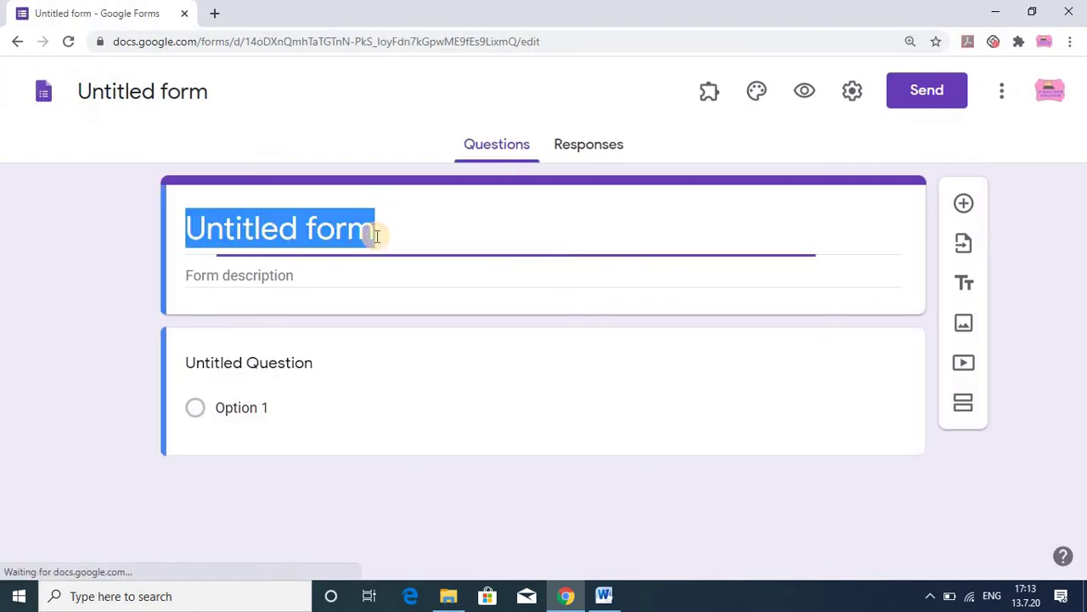
pyautogui.write('X')
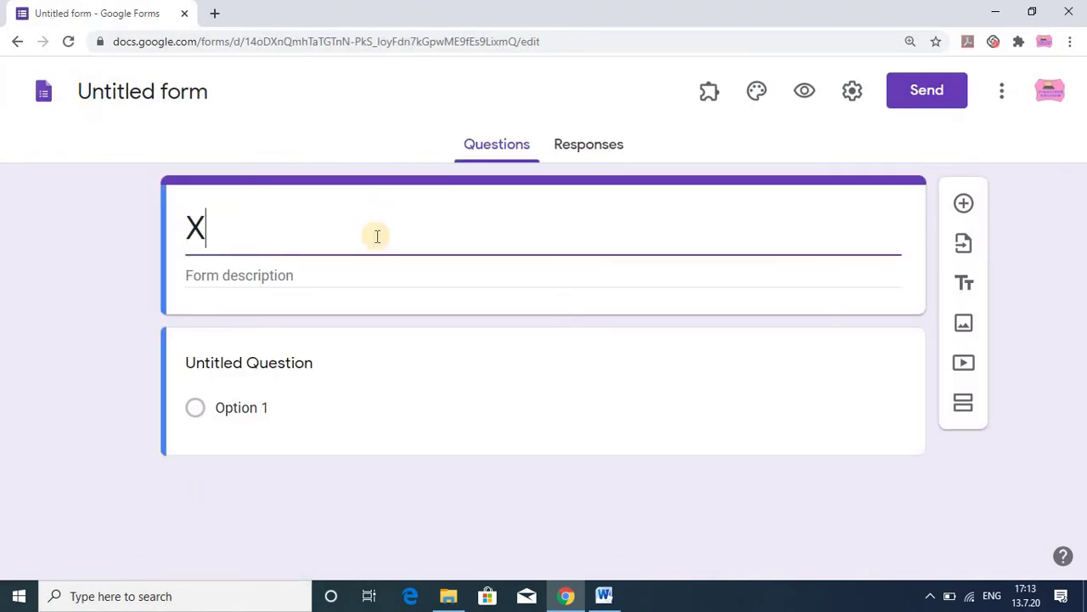
pyautogui.write('YZ')
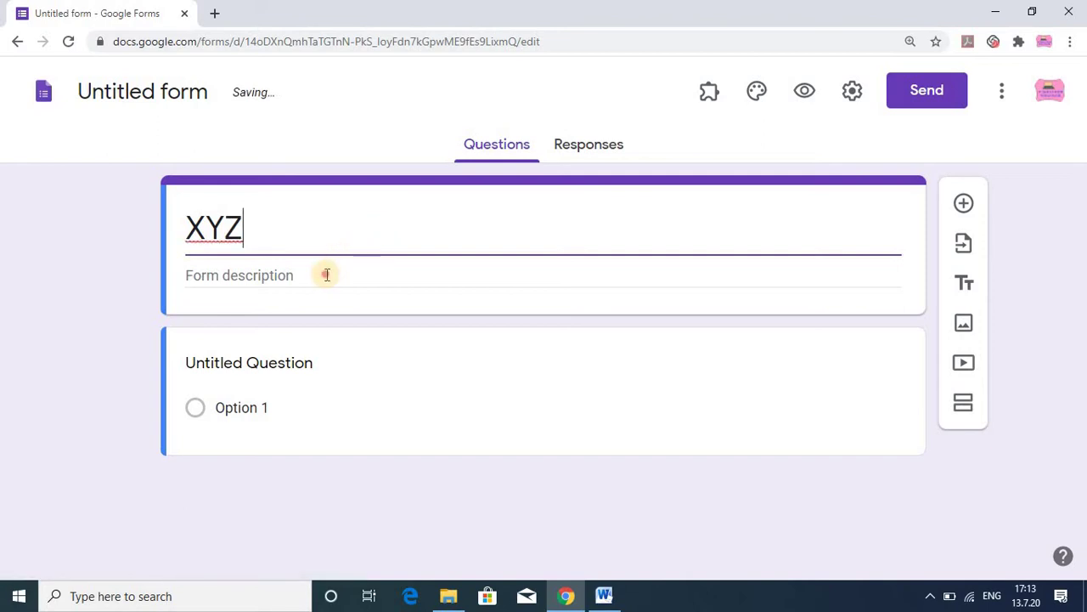
pyautogui.click(327, 275)
pyautogui.write('Sub')
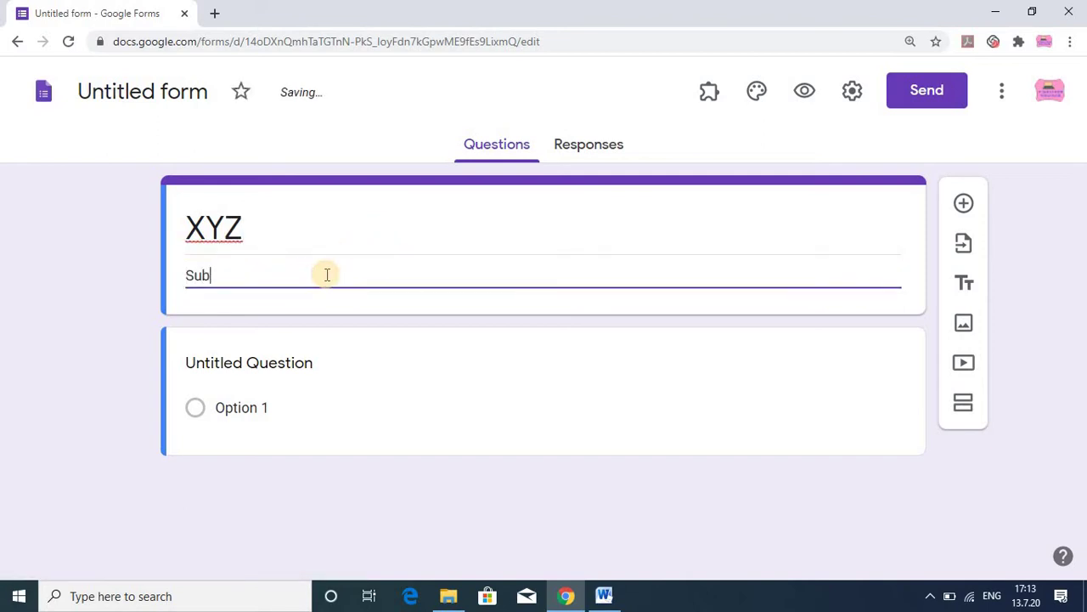
pyautogui.write('ject-')
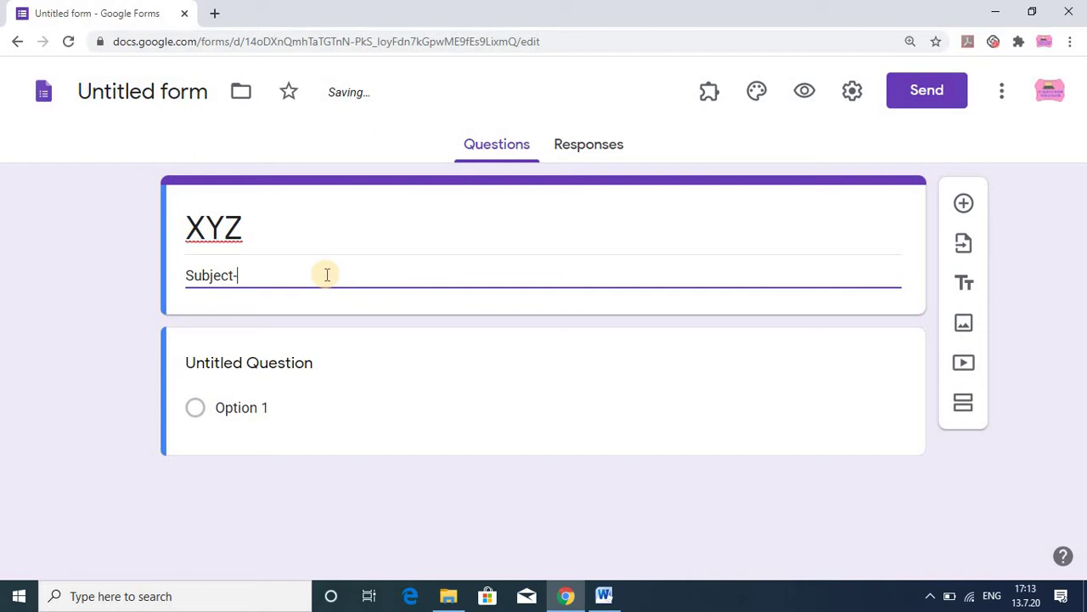
pyautogui.write('En')
pyautogui.write('g')
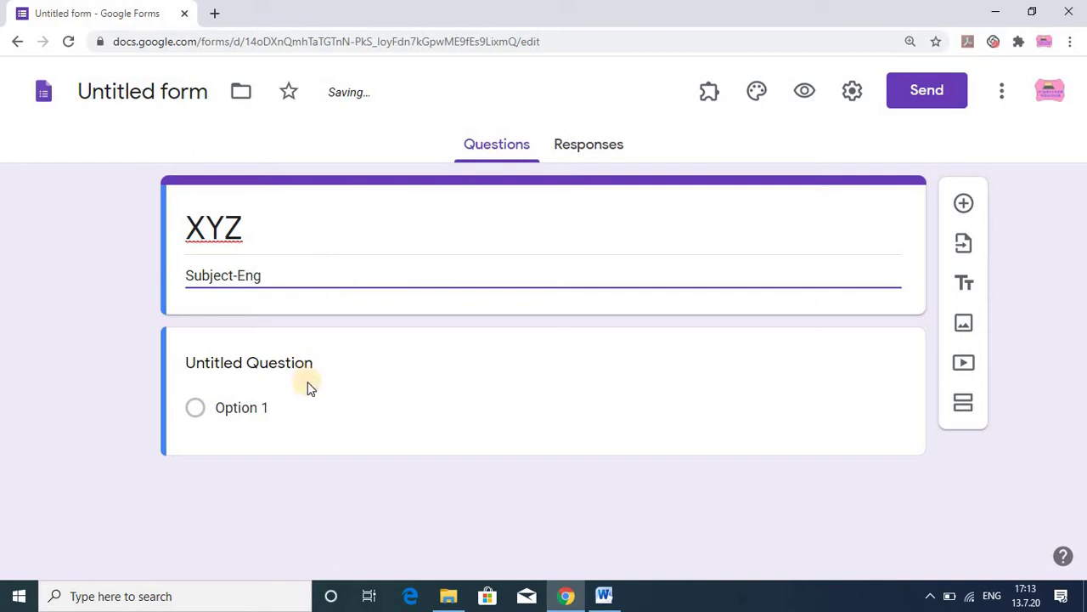
# - Make the first question the short-answer question '1. meaning of good is'
pyautogui.click(318, 361)
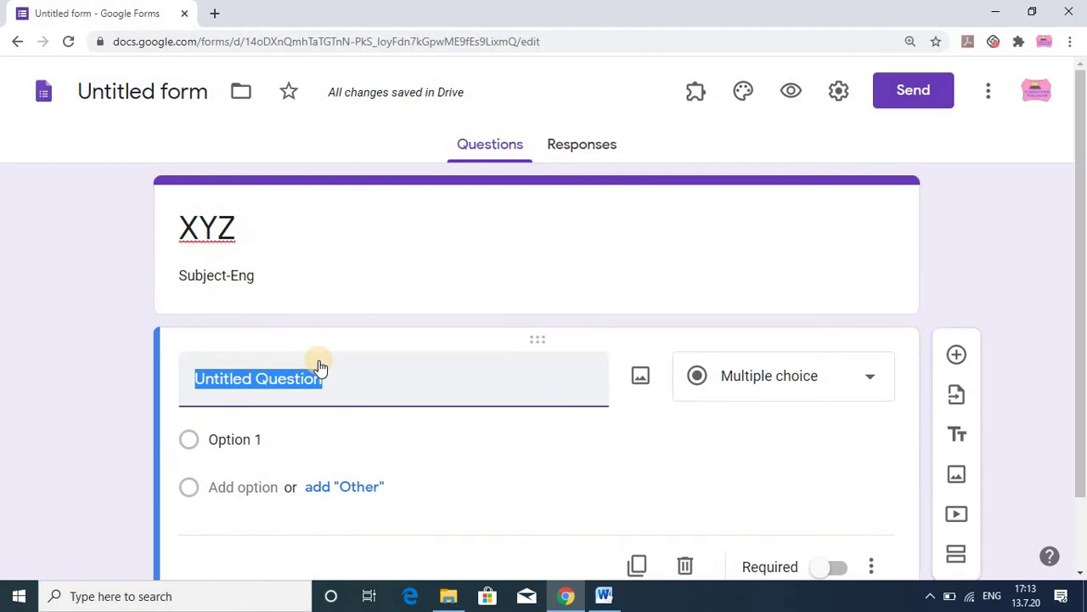
pyautogui.write('1. ')
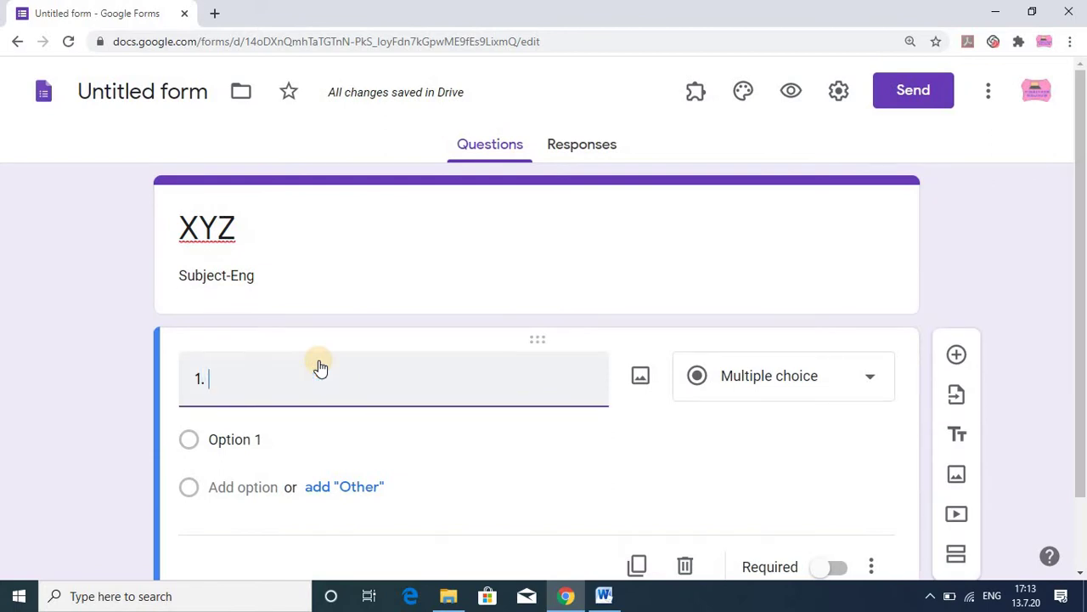
pyautogui.write('mea')
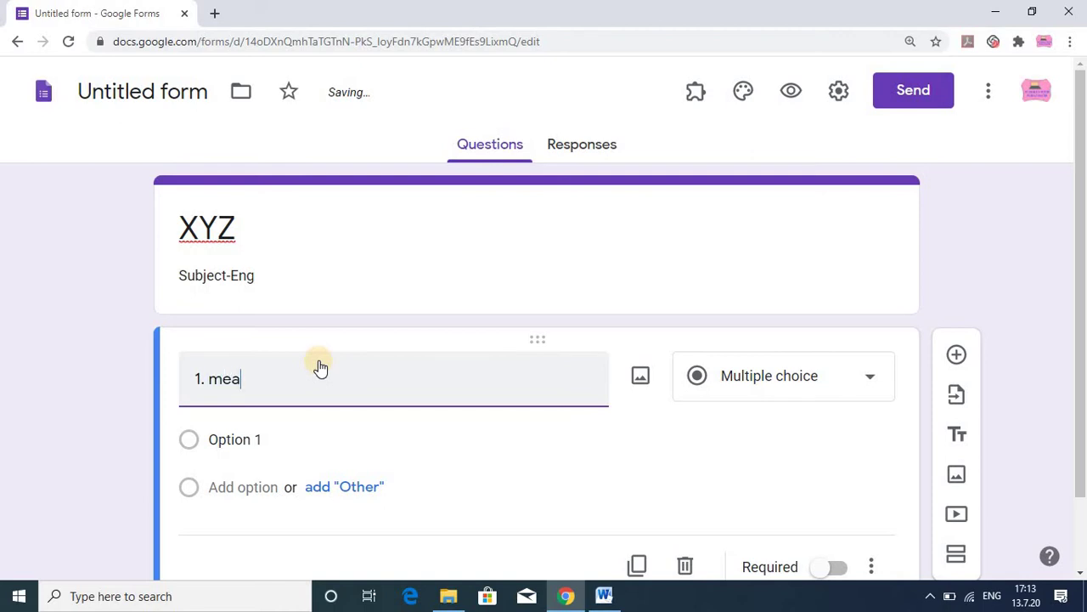
pyautogui.write('ning of good is')
pyautogui.click(756, 376)
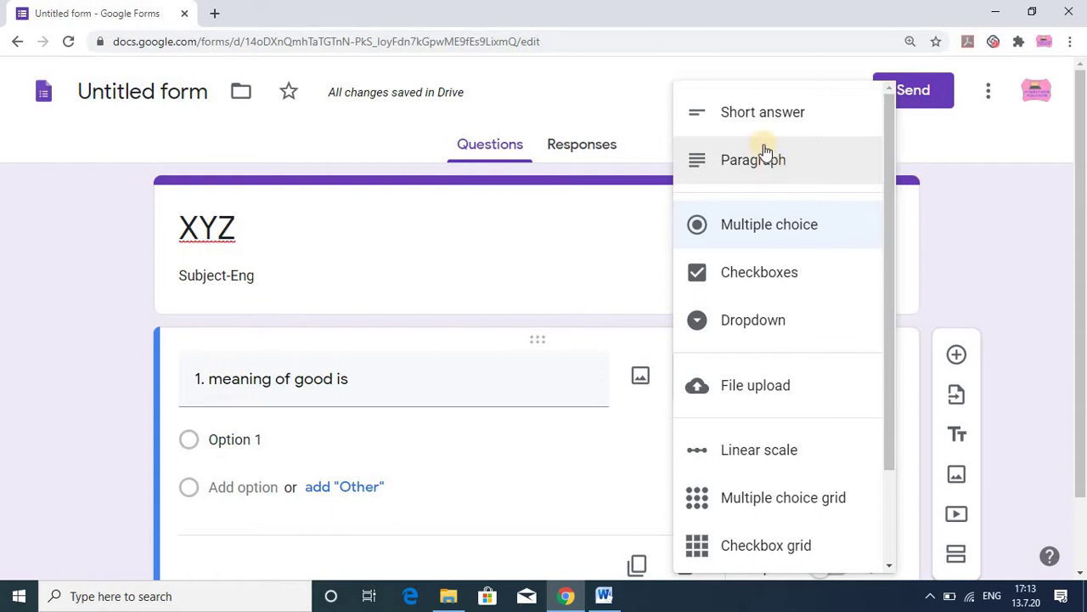
pyautogui.click(759, 118)
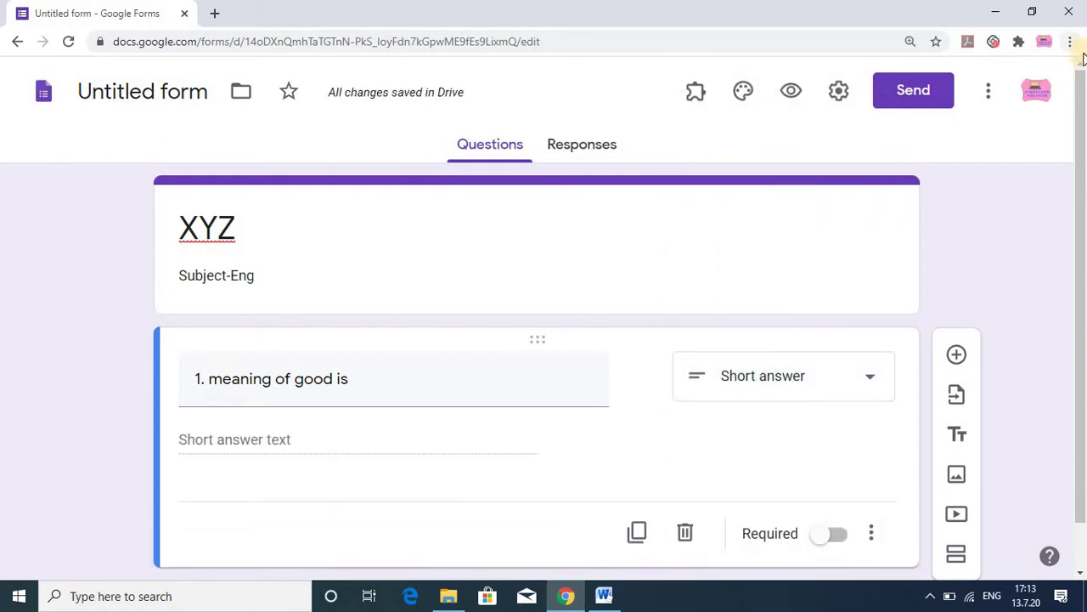
pyautogui.scroll(-2, 1079, 129)
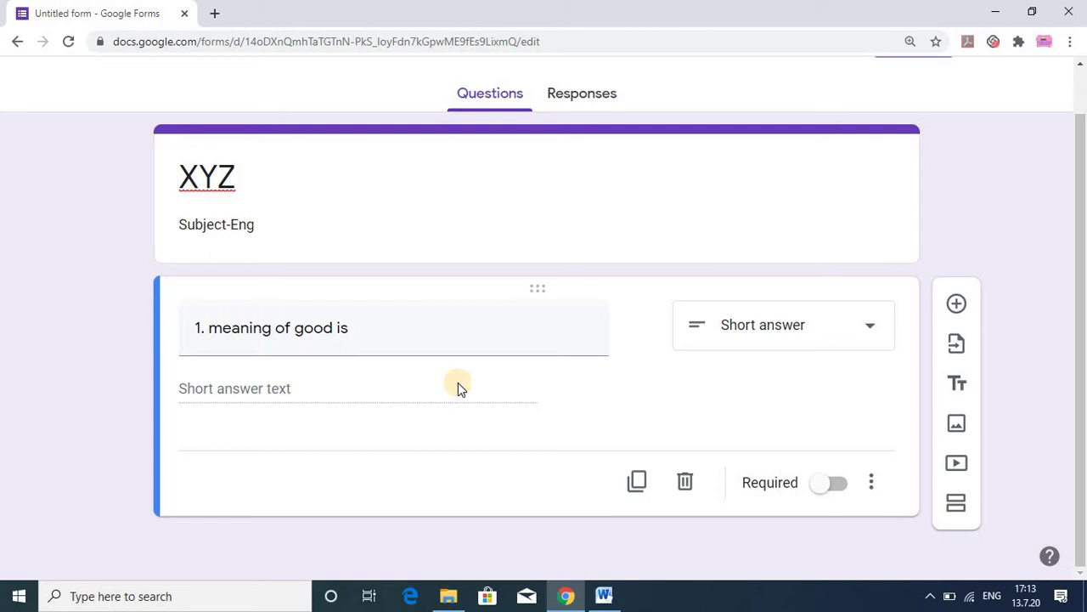
# - Add a second question reading '2.Write a letter for taking leave'
pyautogui.click(957, 304)
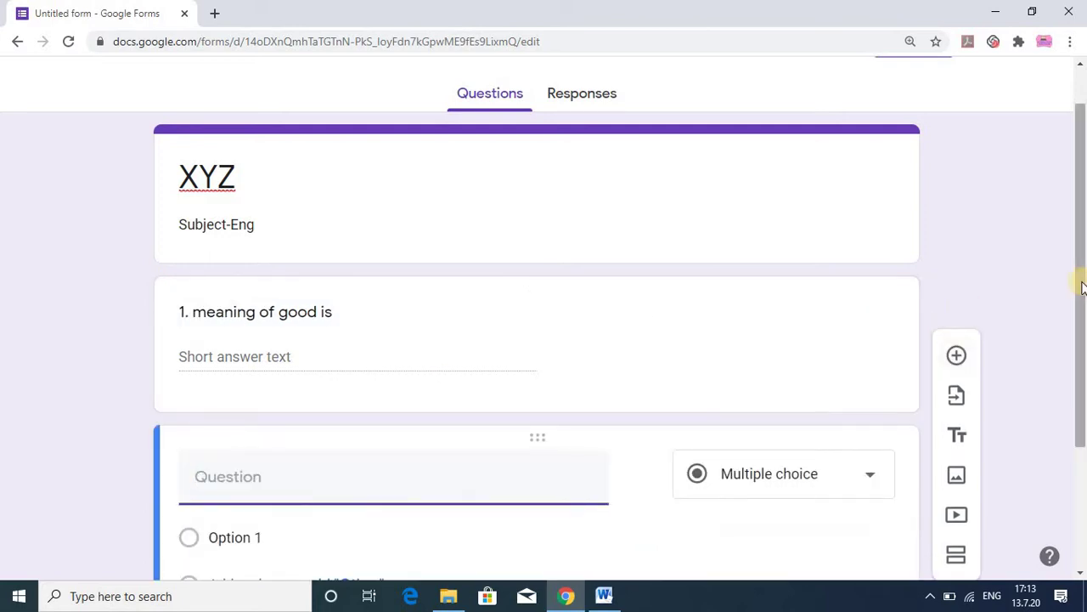
pyautogui.moveTo(1083, 287); pyautogui.dragTo(1082, 399)
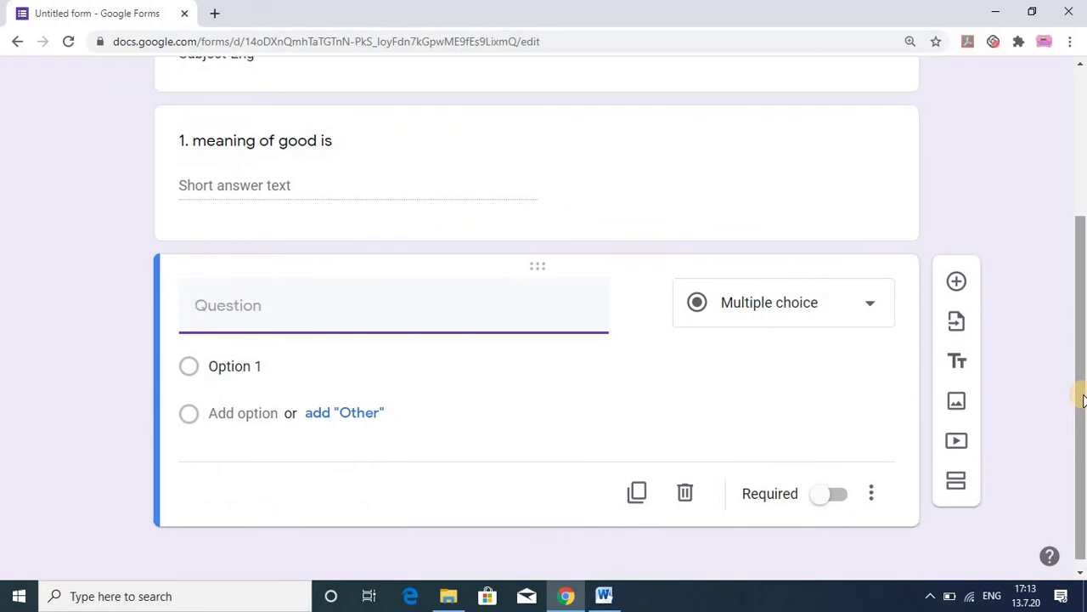
pyautogui.write('2.')
pyautogui.write('Wri')
pyautogui.write('te a')
pyautogui.write(' letter')
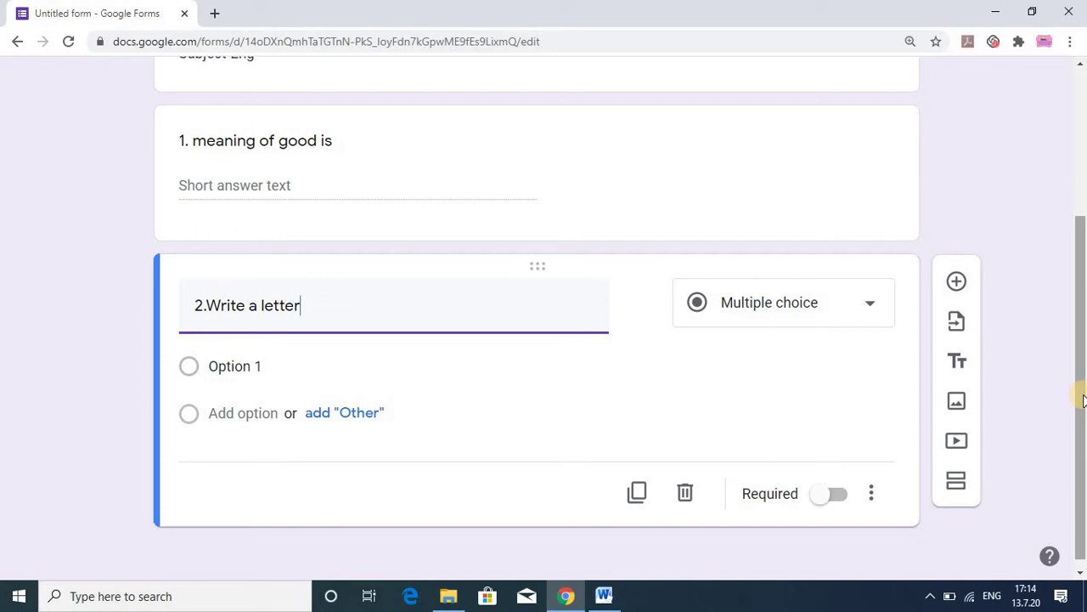
pyautogui.write(' t')
pyautogui.press('BackSpace')
pyautogui.write('f')
pyautogui.write('or takin')
pyautogui.write('g lea')
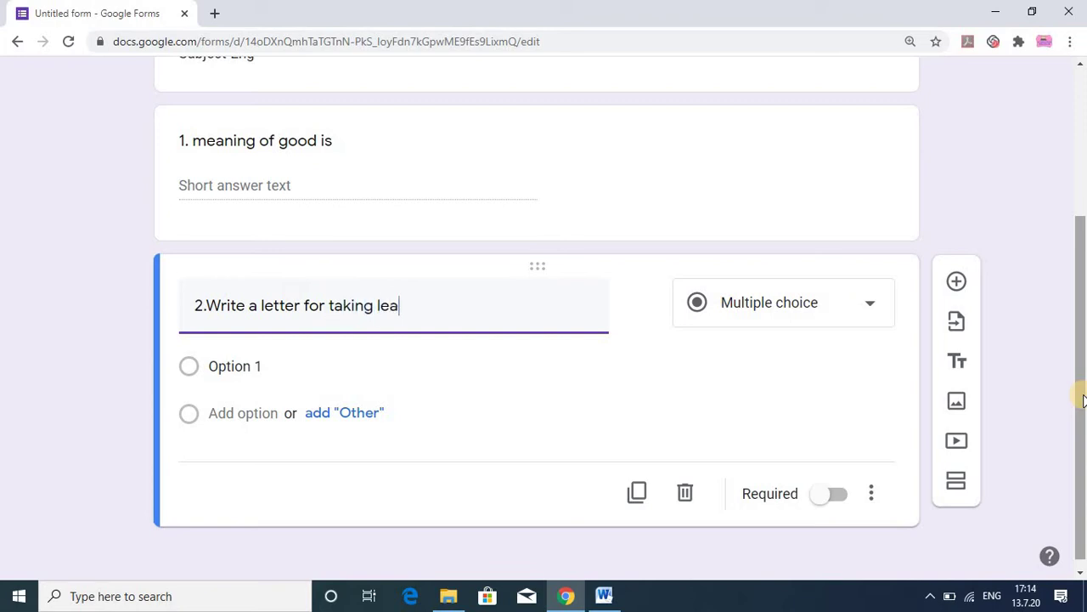
pyautogui.write('ve')
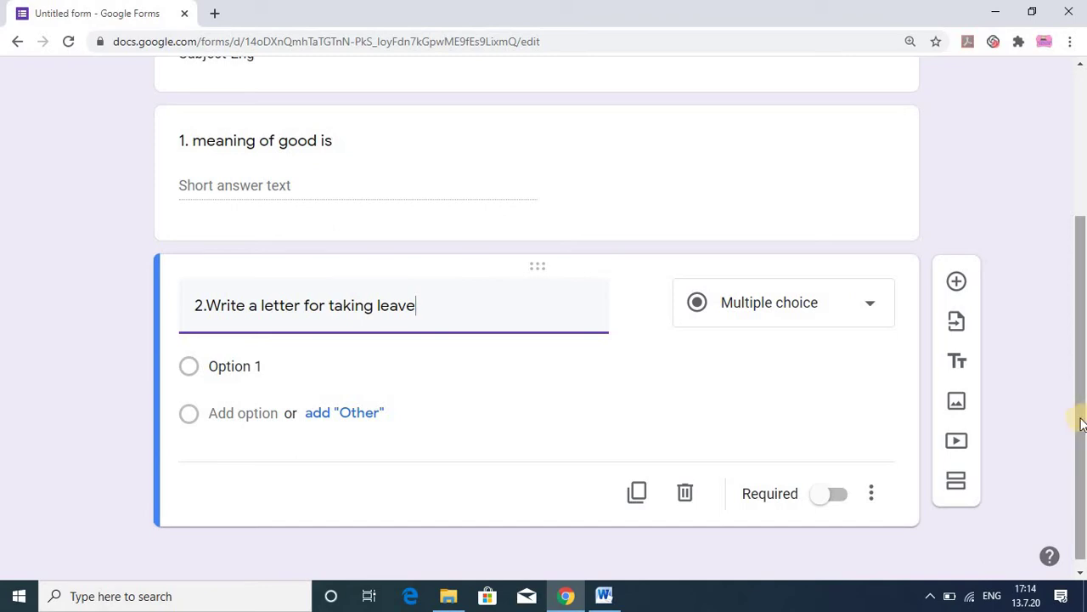
# - Change the second question to File upload, accepting the Drive upload notice
pyautogui.moveTo(393, 305)
pyautogui.click(798, 311)
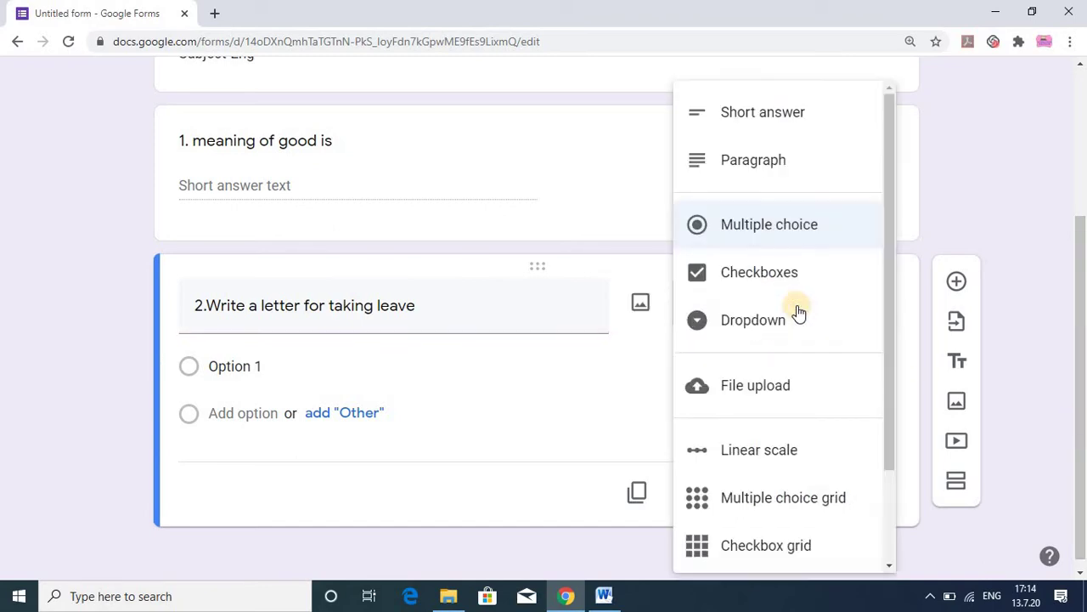
pyautogui.click(761, 386)
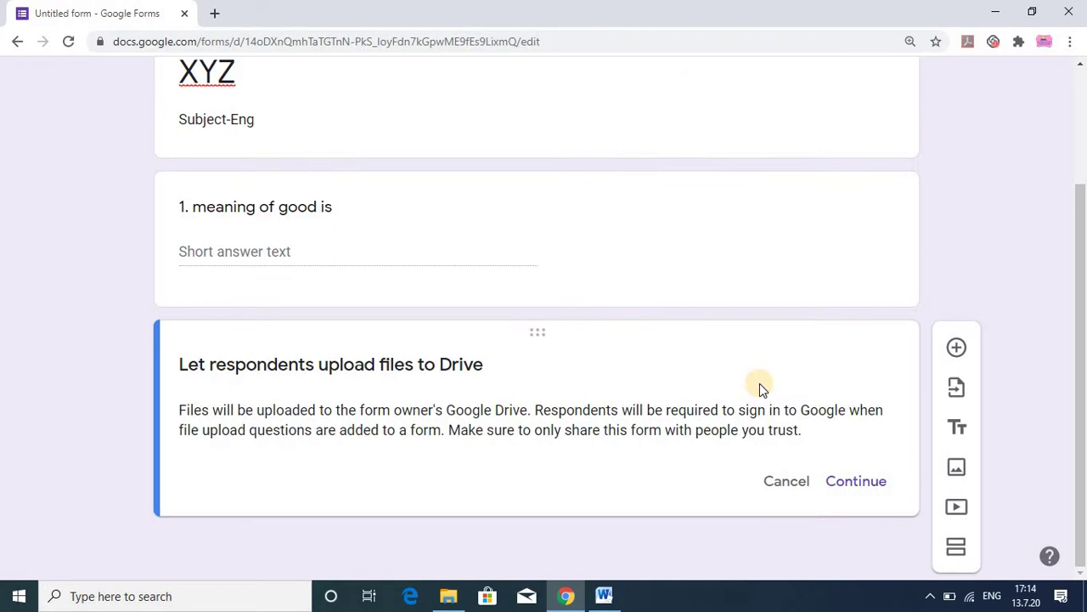
pyautogui.click(848, 486)
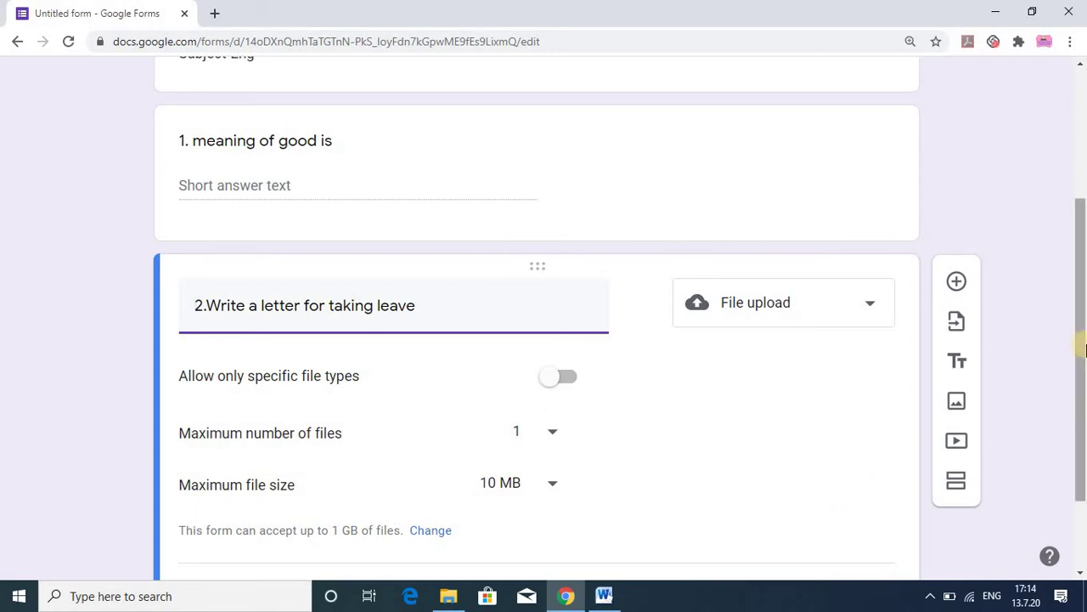
pyautogui.moveTo(1081, 411); pyautogui.dragTo(1083, 148)
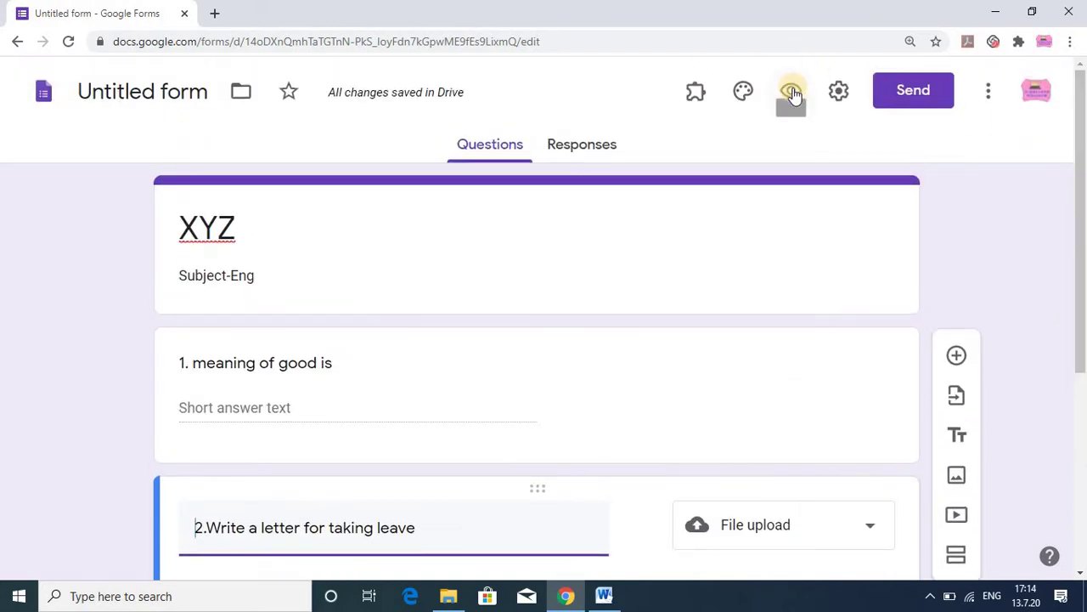
pyautogui.click(791, 91)
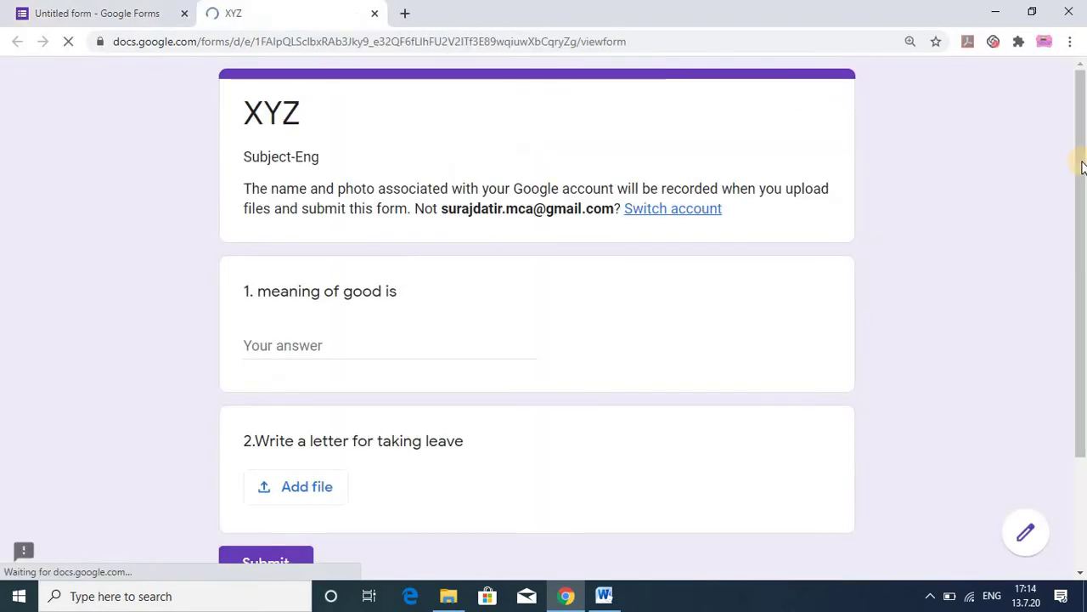
pyautogui.scroll(-2, 433, 282)
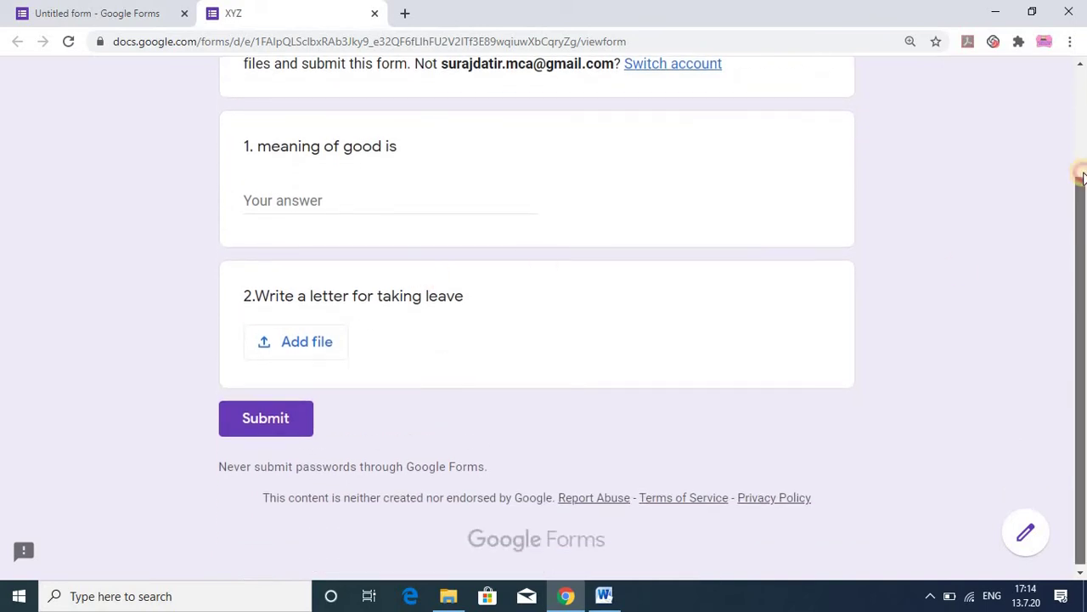
pyautogui.moveTo(1080, 176)
pyautogui.mouseDown()
pyautogui.moveTo(1081, 128)
pyautogui.moveTo(1081, 166)
pyautogui.mouseUp()
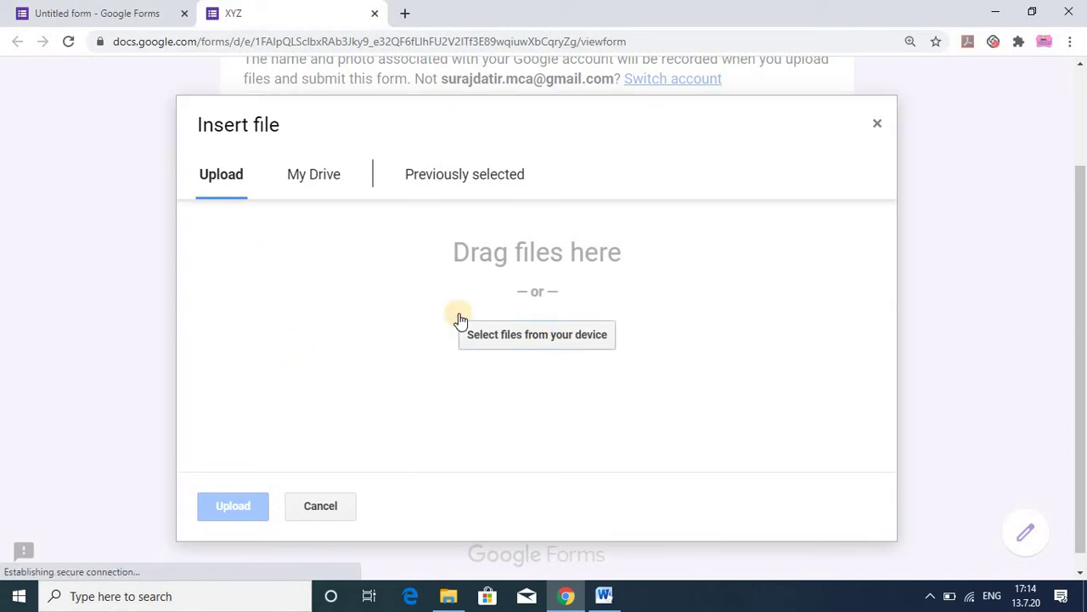
pyautogui.click(513, 335)
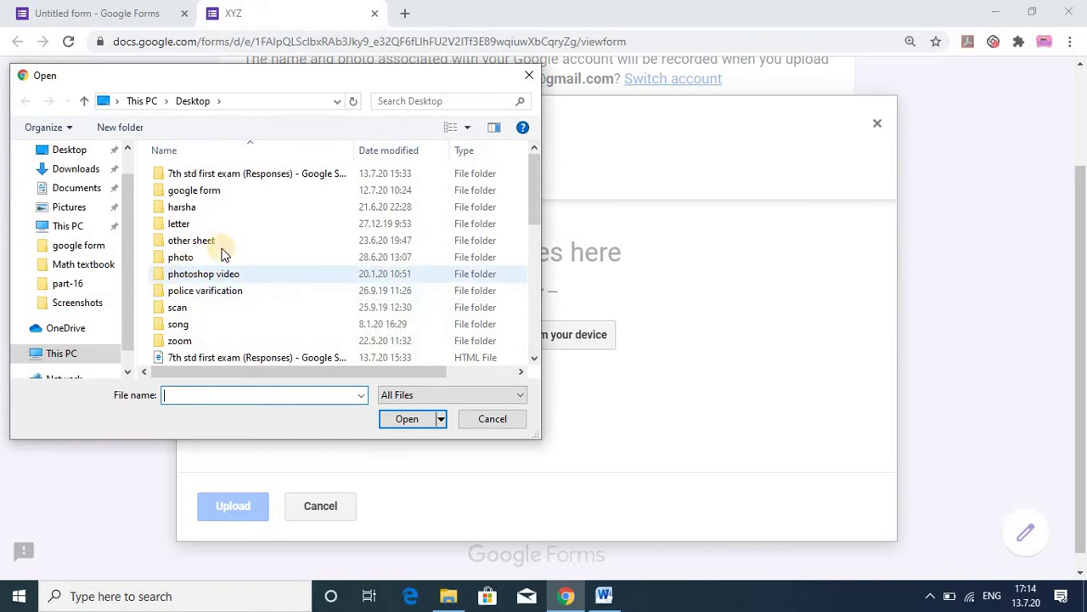
pyautogui.click(533, 75)
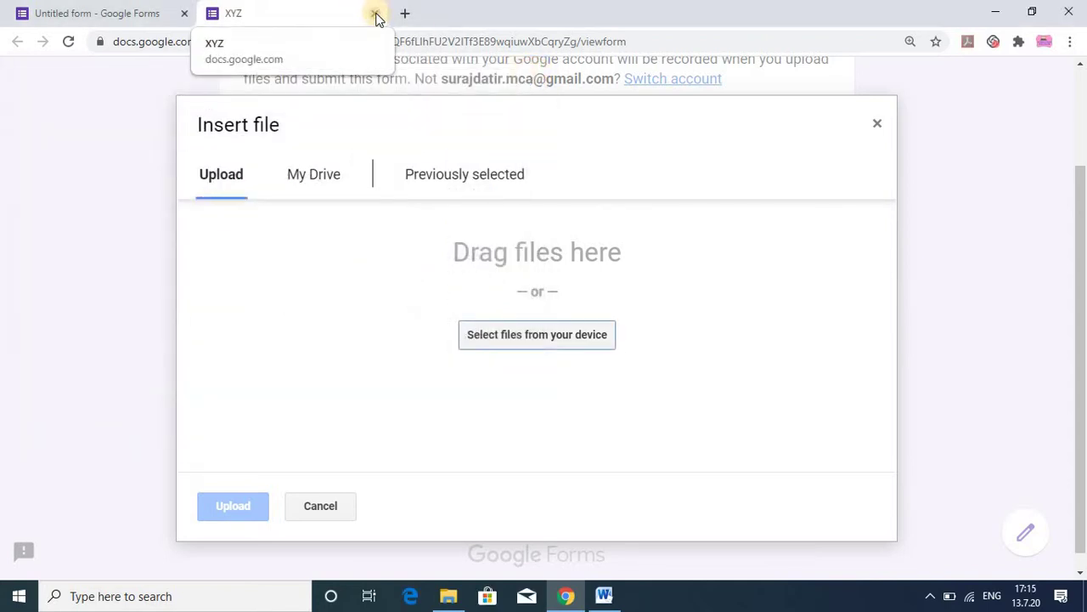
pyautogui.click(375, 13)
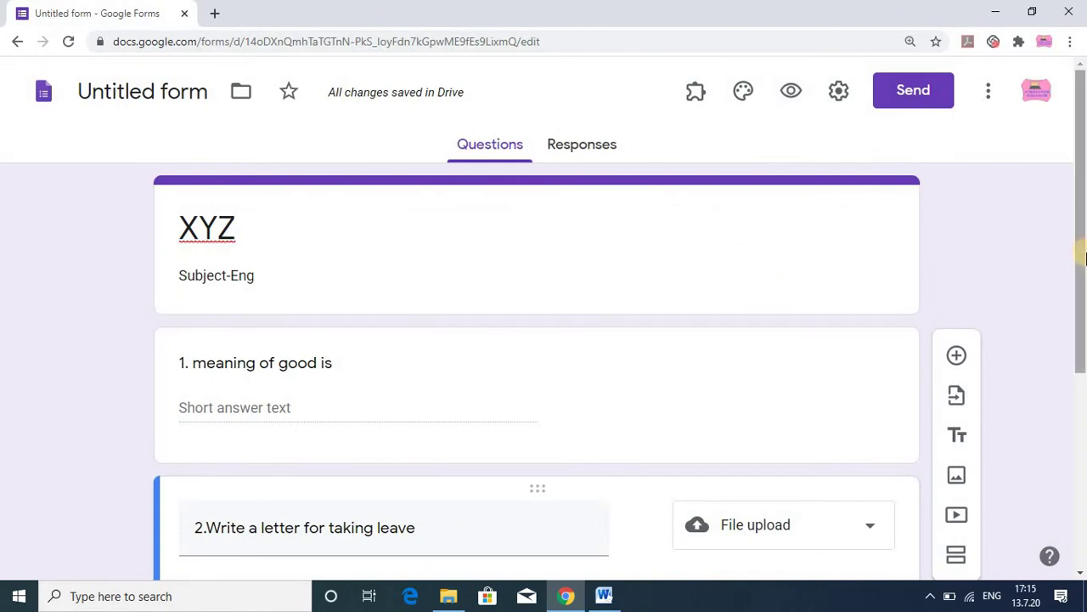
# - Add a new section titled XYZ after the file-upload question, then select the whole Word essay
pyautogui.moveTo(1082, 262); pyautogui.dragTo(1082, 460)
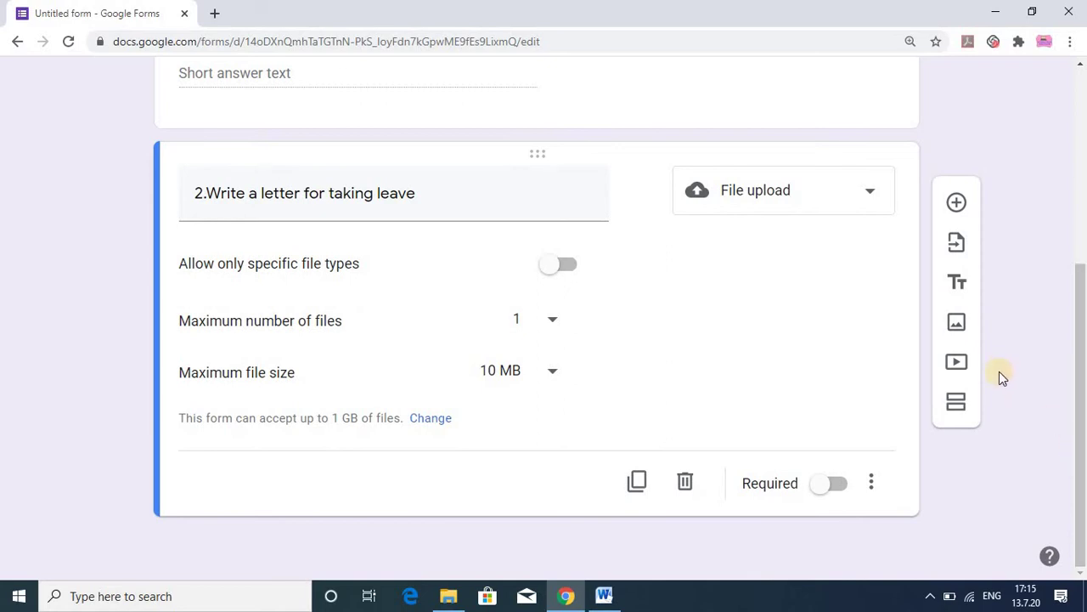
pyautogui.click(953, 406)
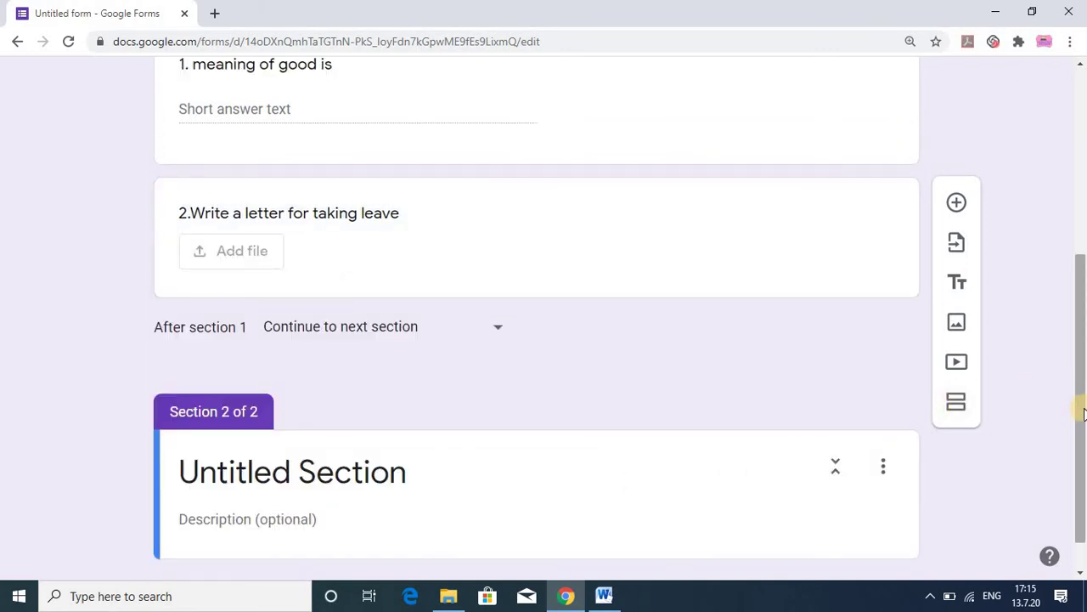
pyautogui.scroll(-1, 1084, 414)
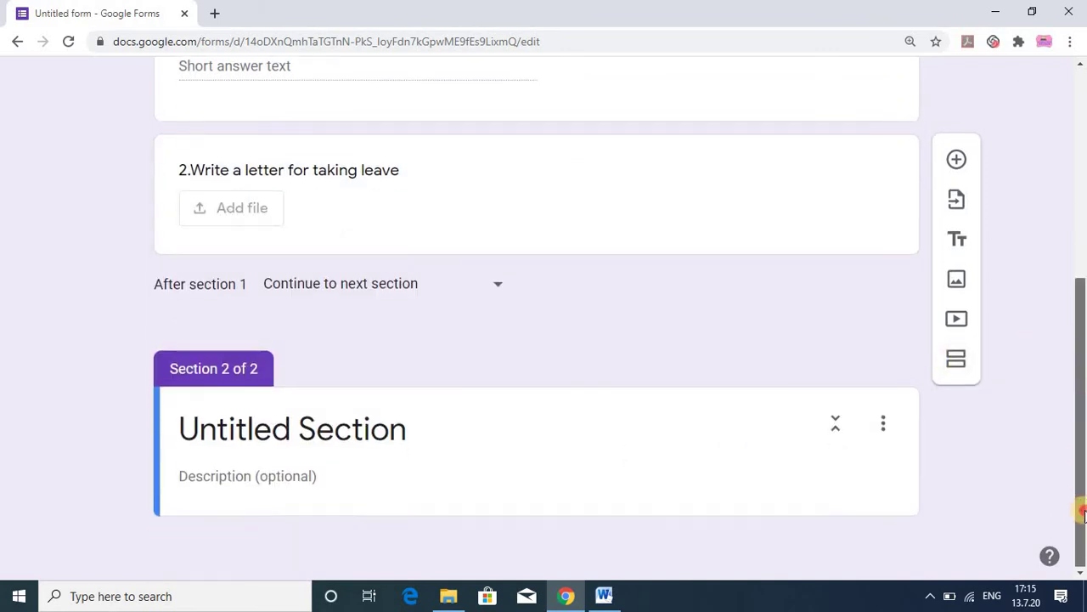
pyautogui.click(399, 431)
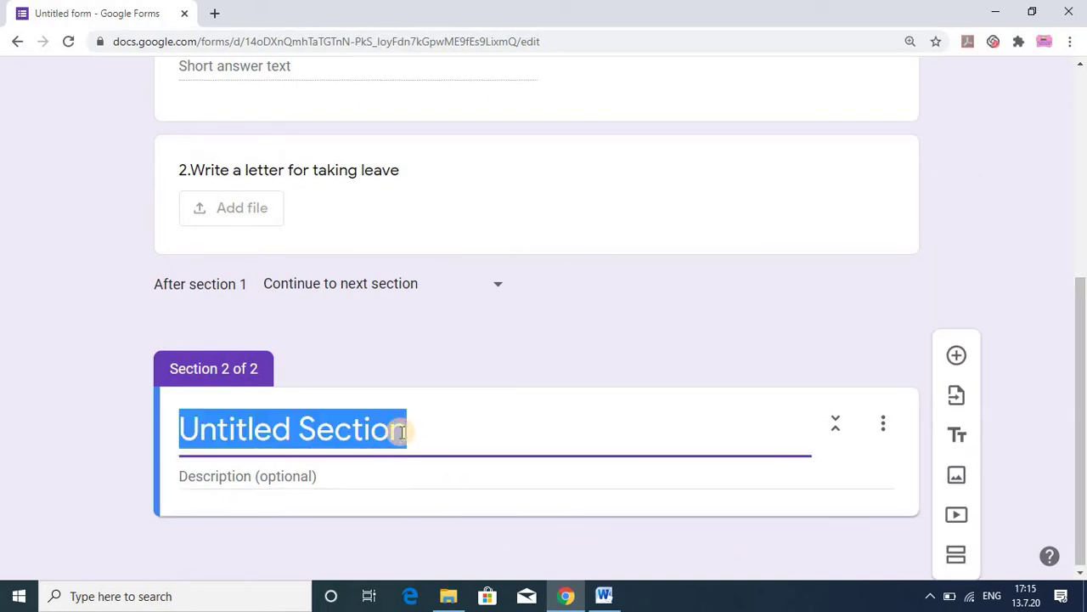
pyautogui.write('XY')
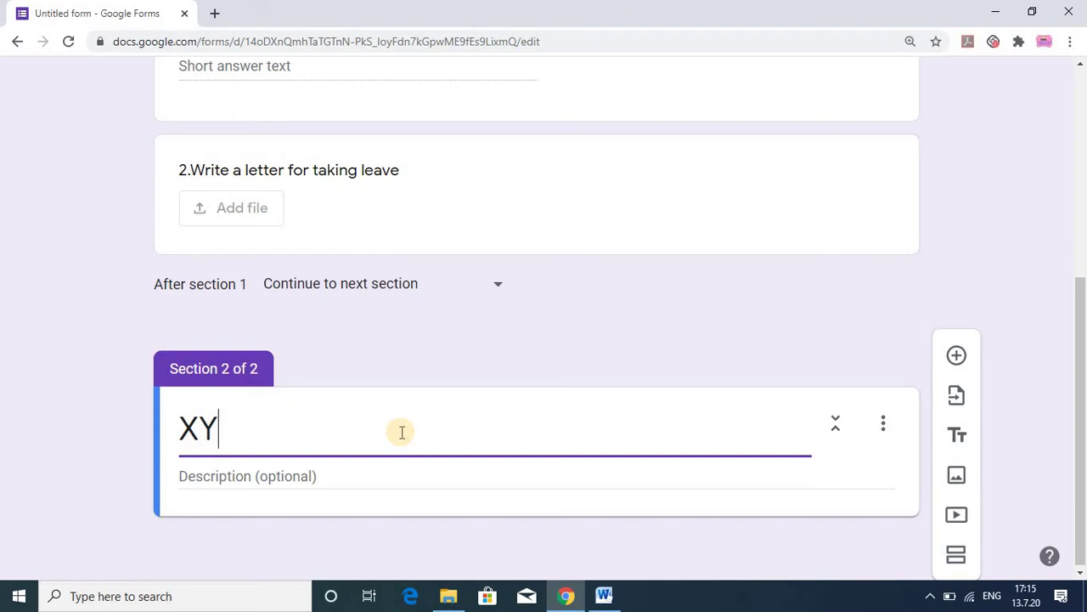
pyautogui.write('Z')
pyautogui.click(311, 480)
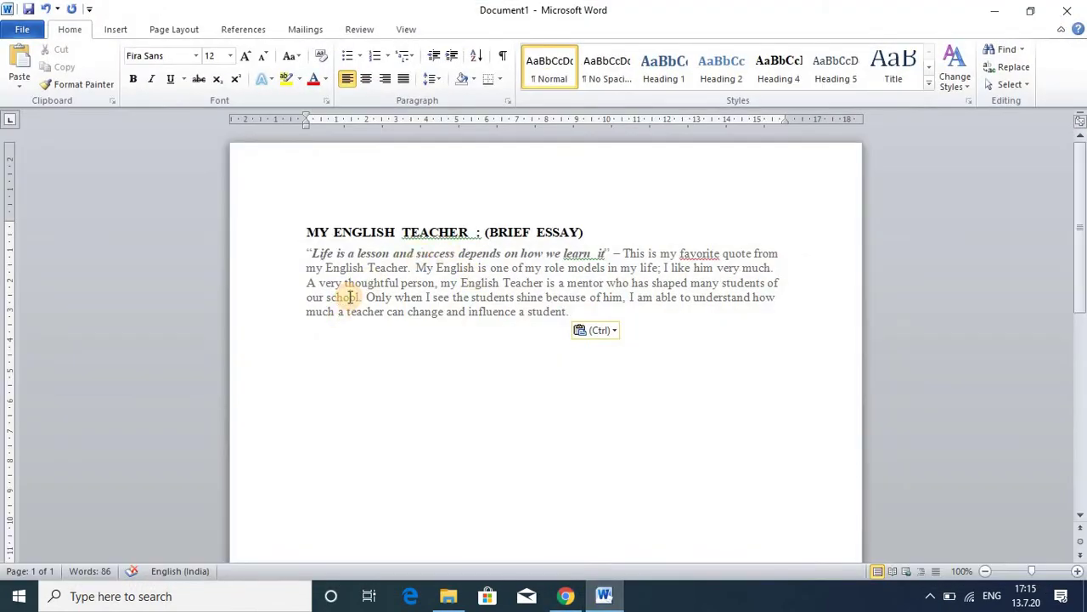
pyautogui.hotkey('ctrl', 'a')
pyautogui.hotkey('ctrl', 'c')
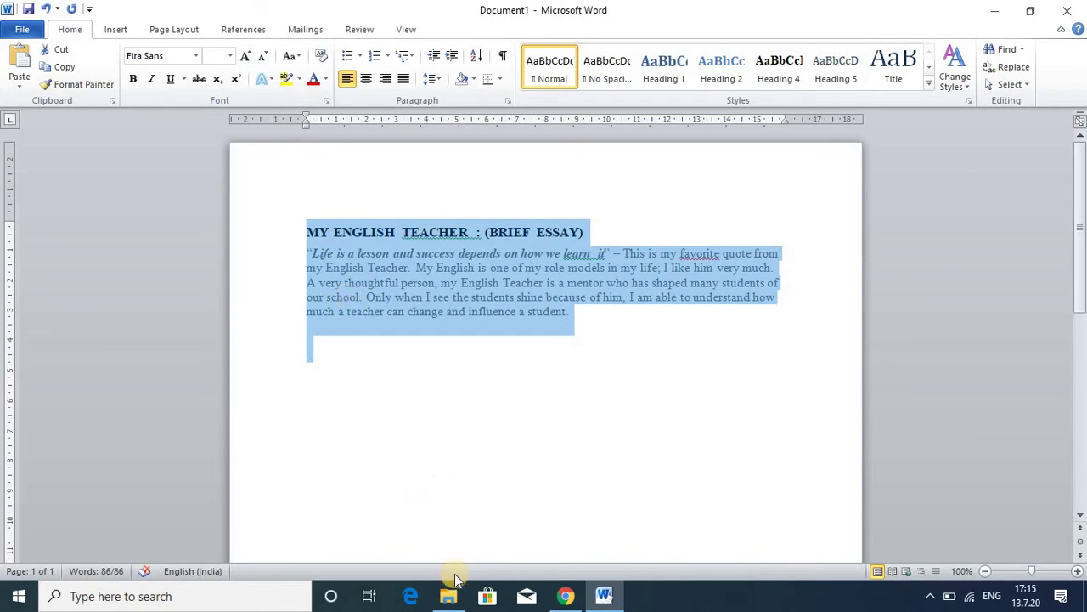
# - Paste the English-teacher essay into the XYZ section description
pyautogui.click(569, 598)
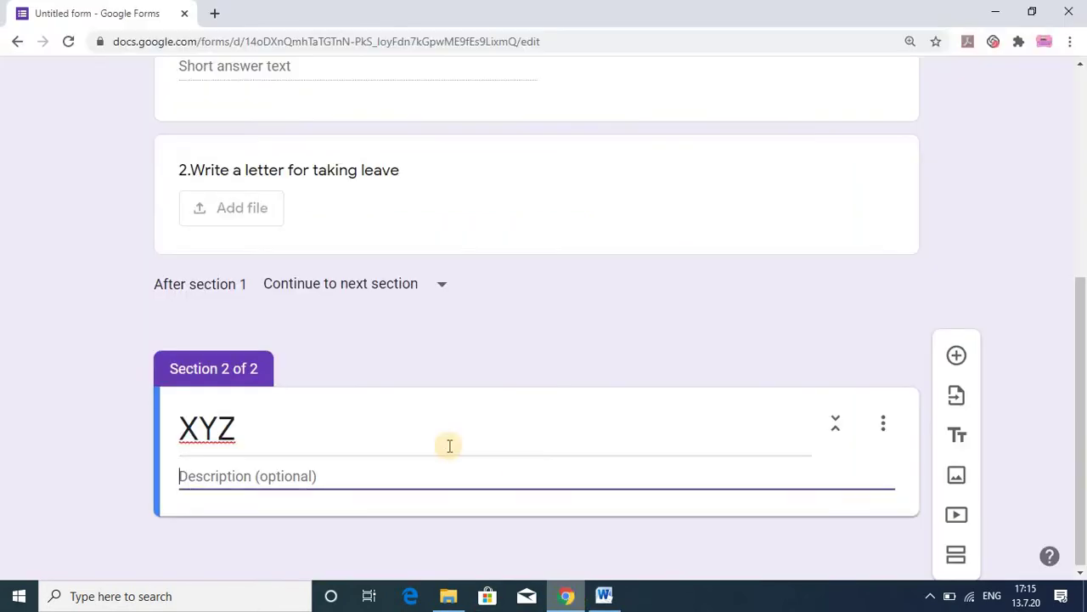
pyautogui.hotkey('ctrl', 'v')
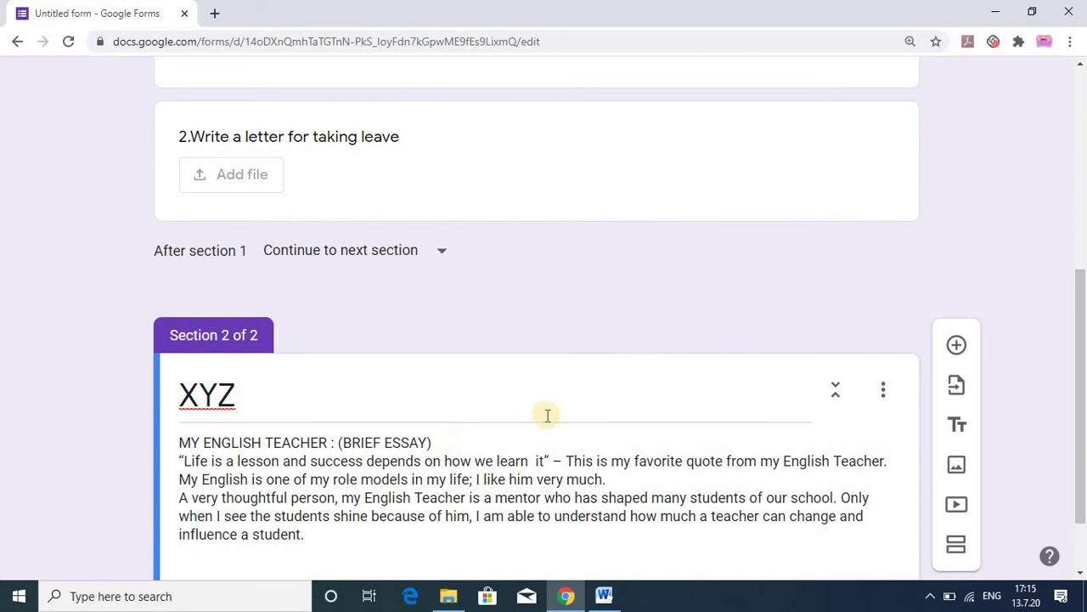
pyautogui.moveTo(1079, 334); pyautogui.dragTo(1081, 517)
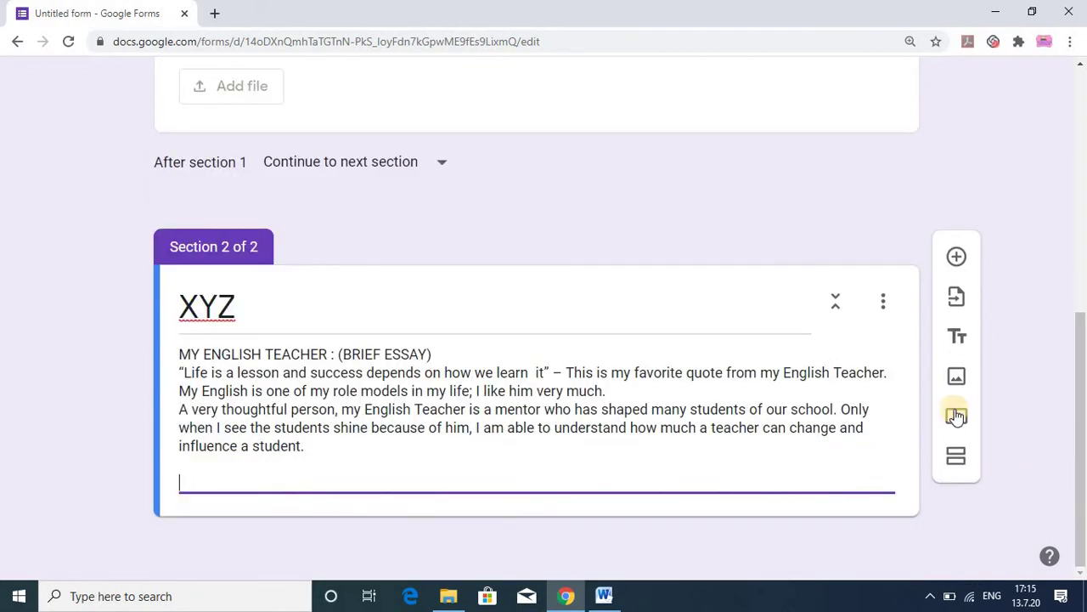
# - Add the question 'who is free at 11 o clock' with options a and b
pyautogui.click(955, 257)
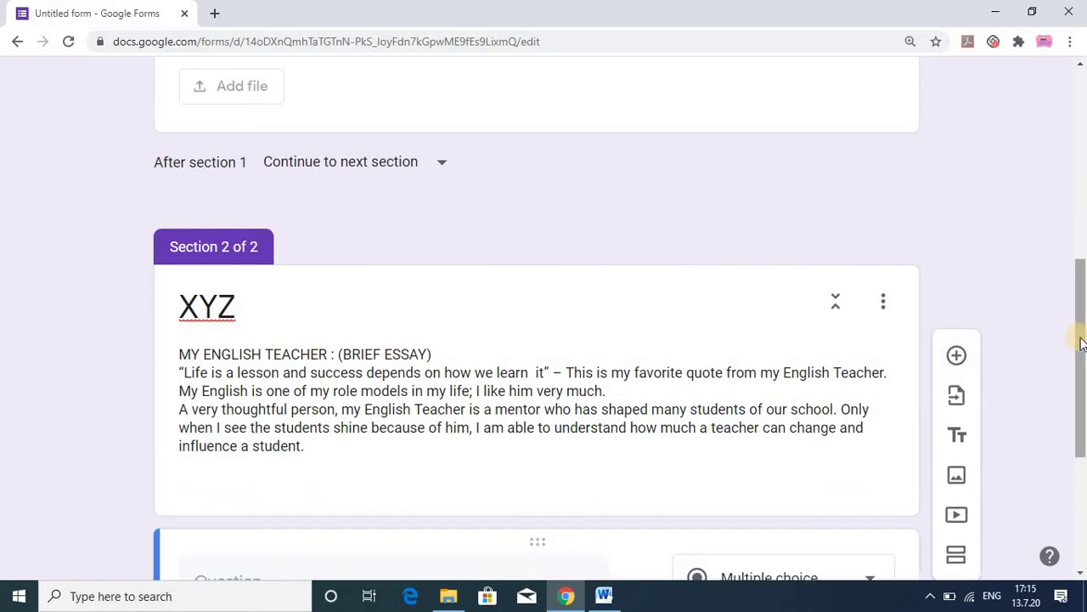
pyautogui.moveTo(1077, 340); pyautogui.dragTo(1081, 438)
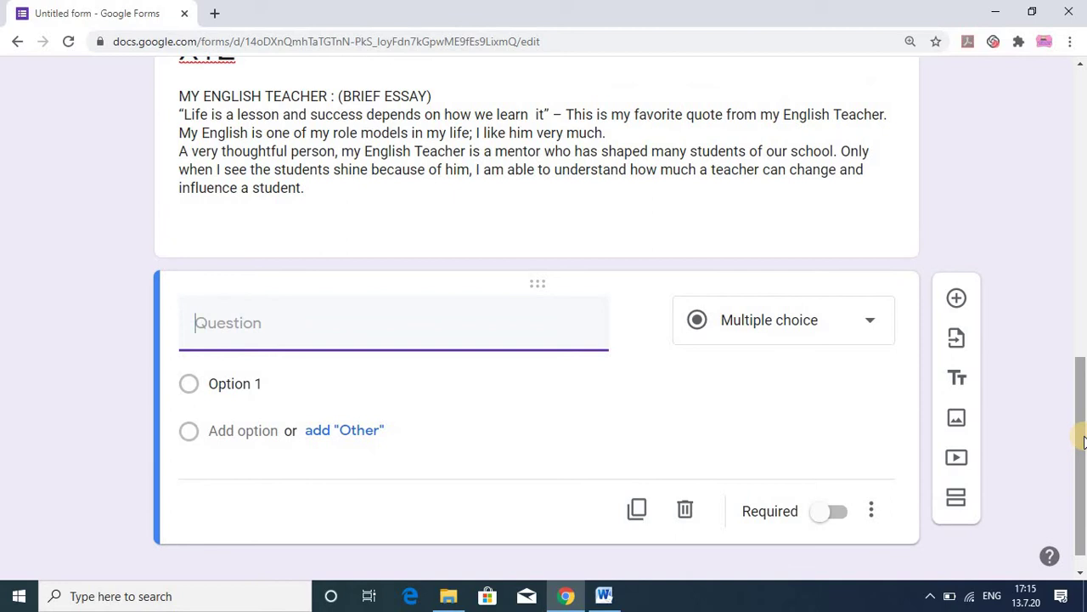
pyautogui.write('who i')
pyautogui.write('s free at 11 o clock?')
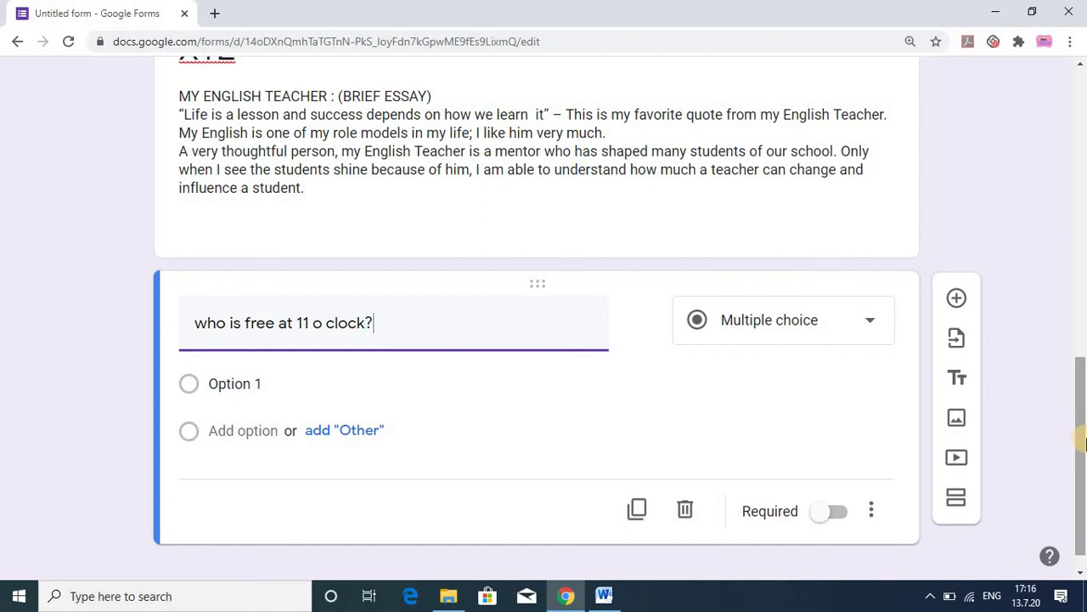
pyautogui.moveTo(234, 383)
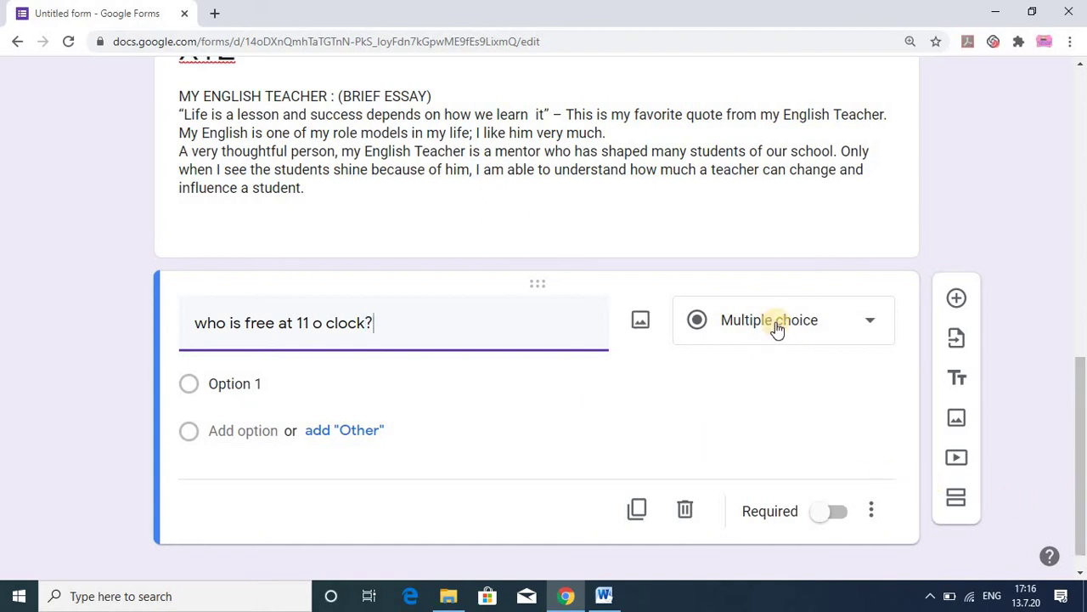
pyautogui.click(253, 382)
pyautogui.write('a')
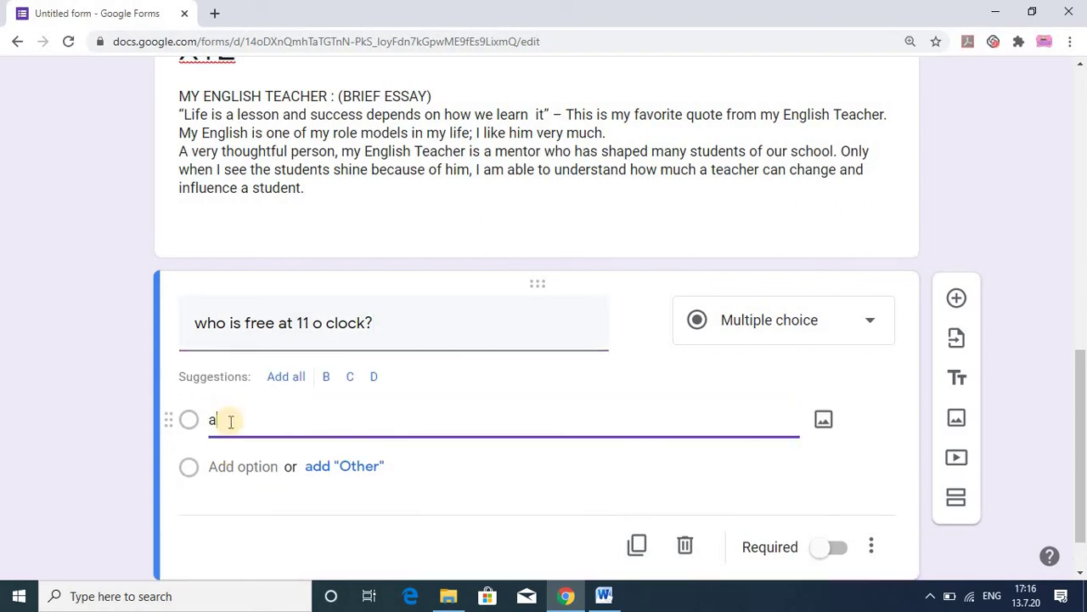
pyautogui.click(229, 469)
pyautogui.write('b')
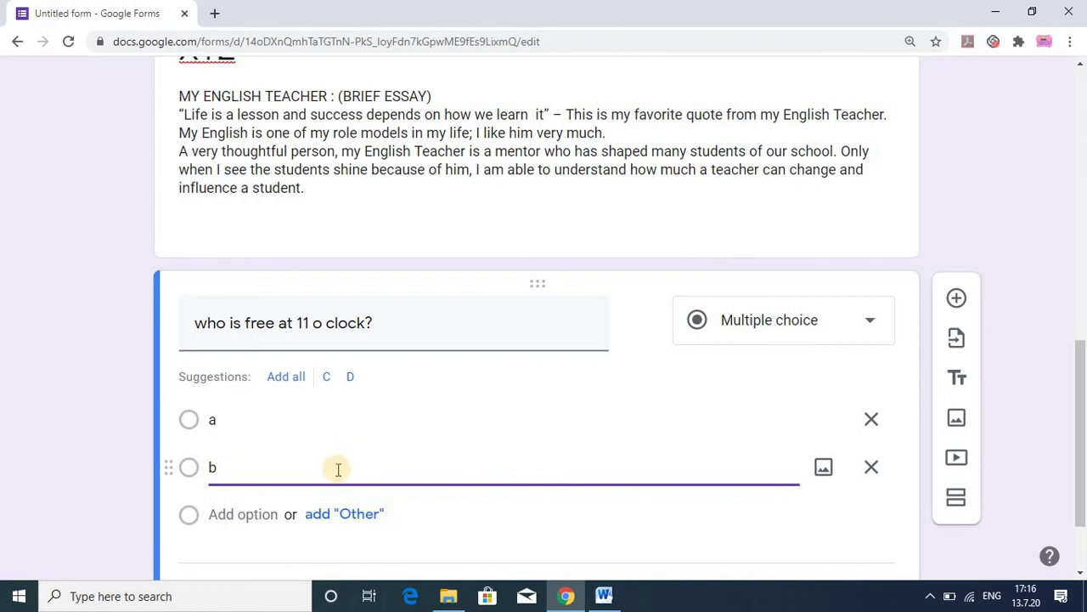
# - Add another question and begin its text 'observe the following passage'
pyautogui.click(958, 298)
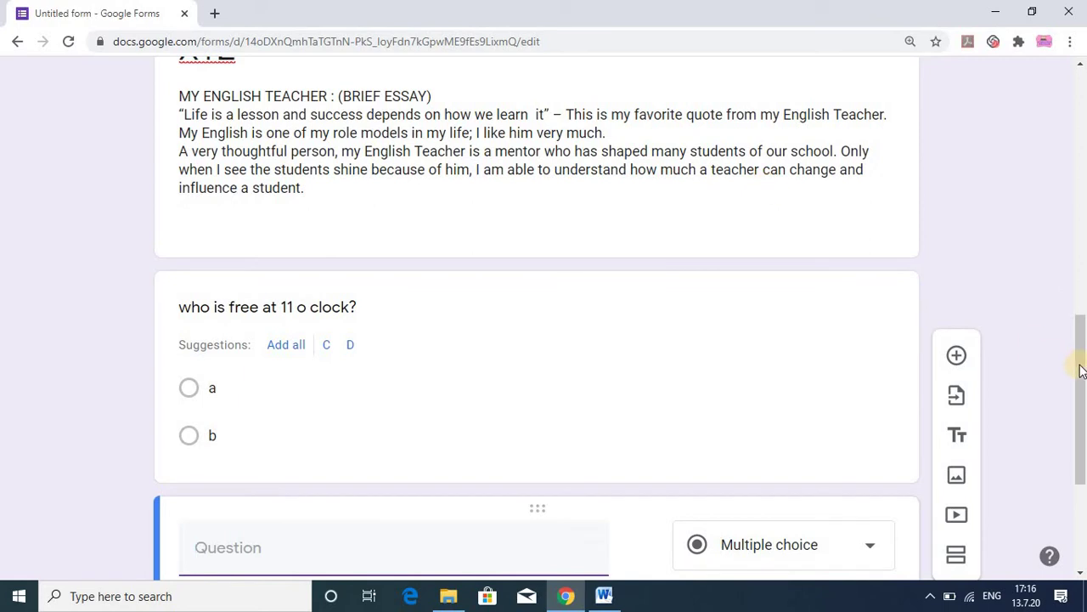
pyautogui.moveTo(1081, 370); pyautogui.dragTo(1082, 462)
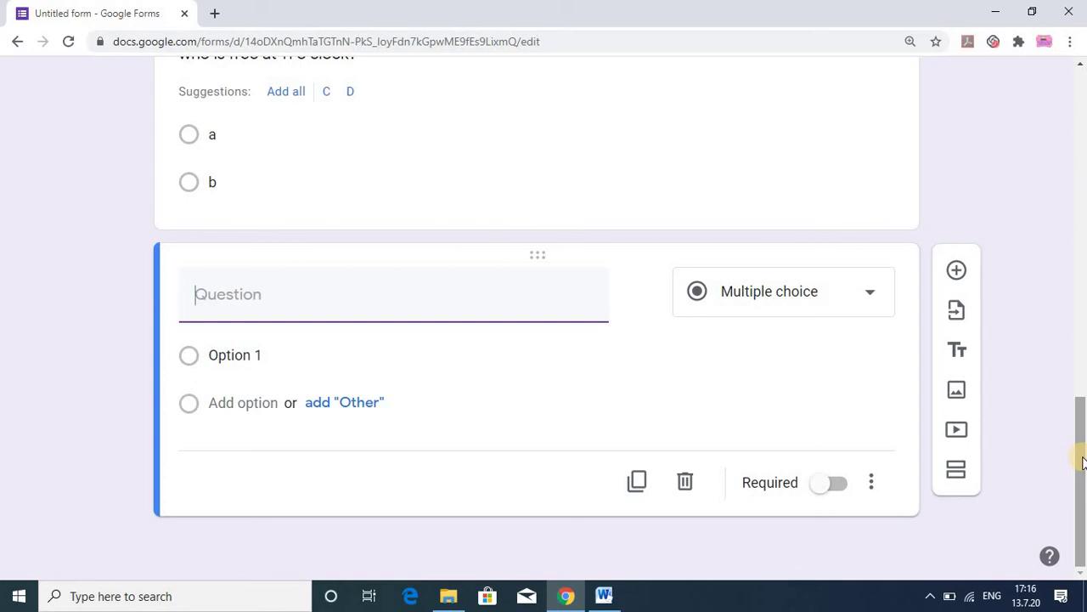
pyautogui.write('observe the following passage')
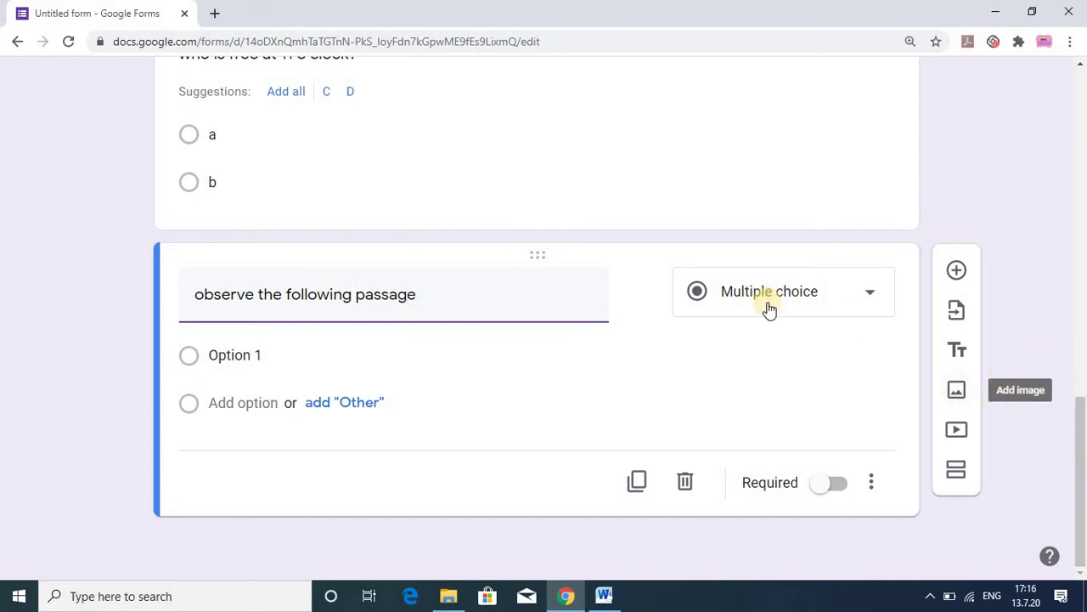
pyautogui.moveTo(639, 293)
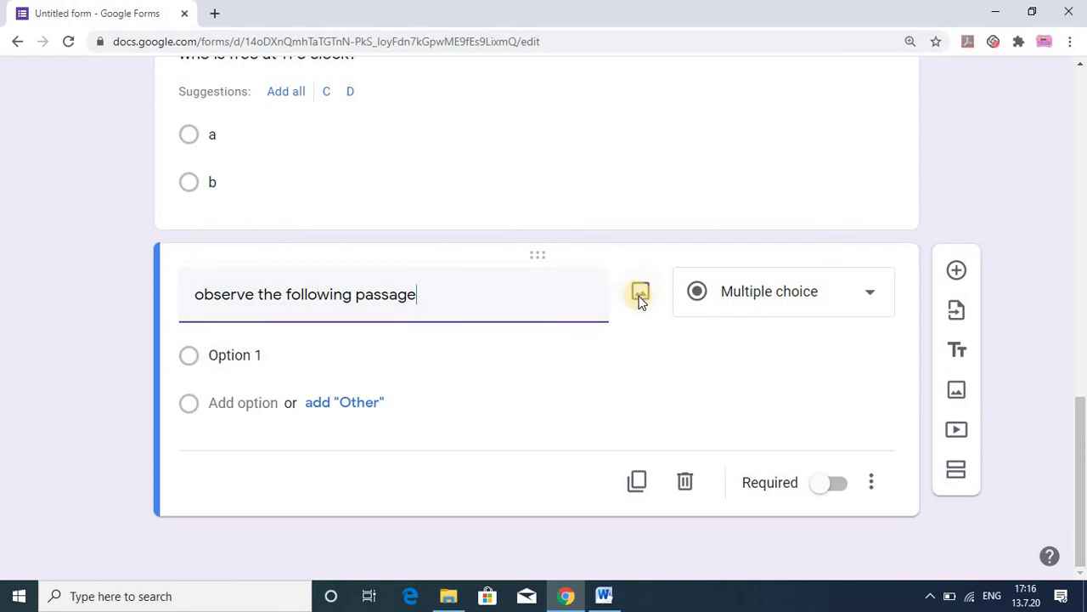
# - Deselect the essay in Word and search Windows for Paint
pyautogui.click(602, 598)
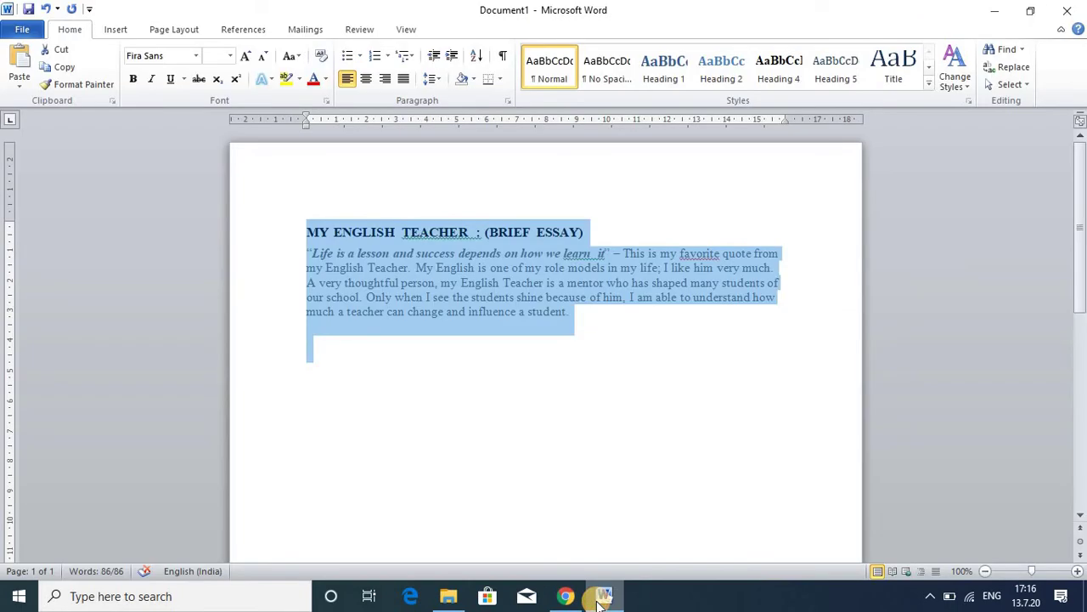
pyautogui.click(588, 446)
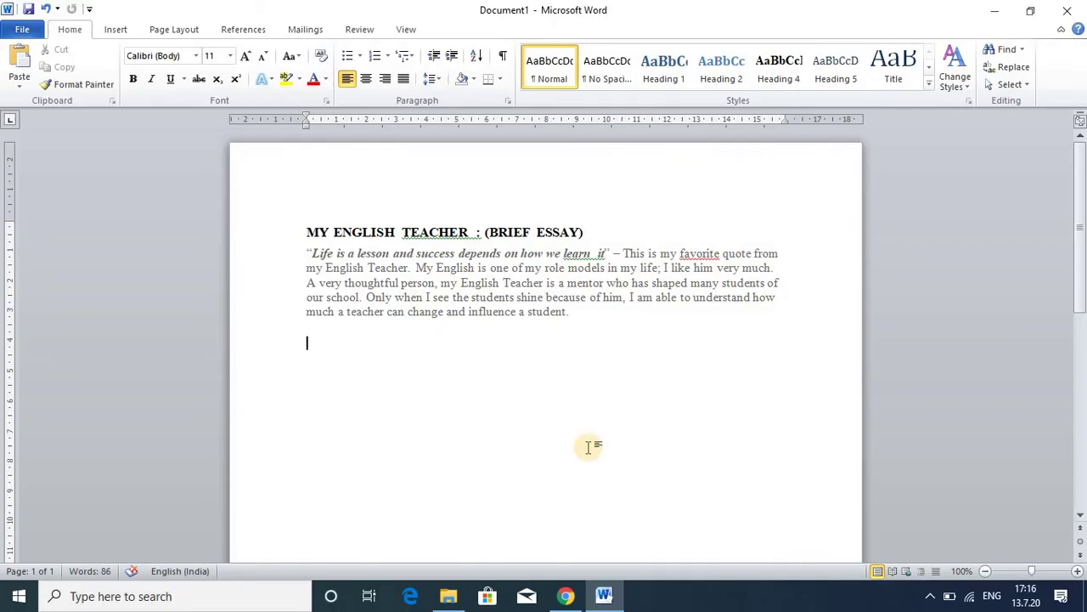
pyautogui.click(232, 597)
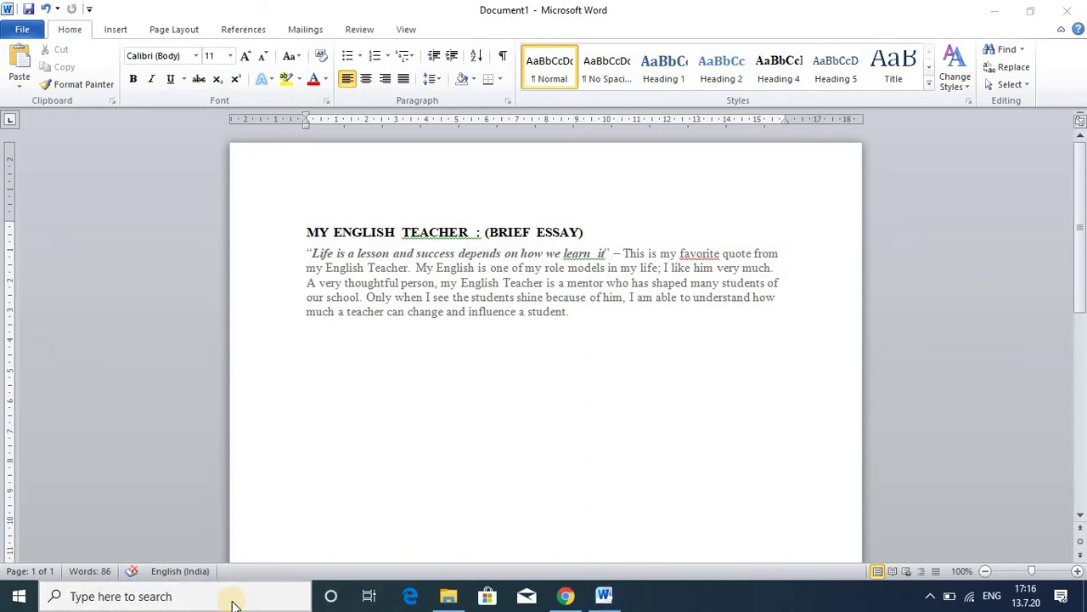
pyautogui.write('pain')
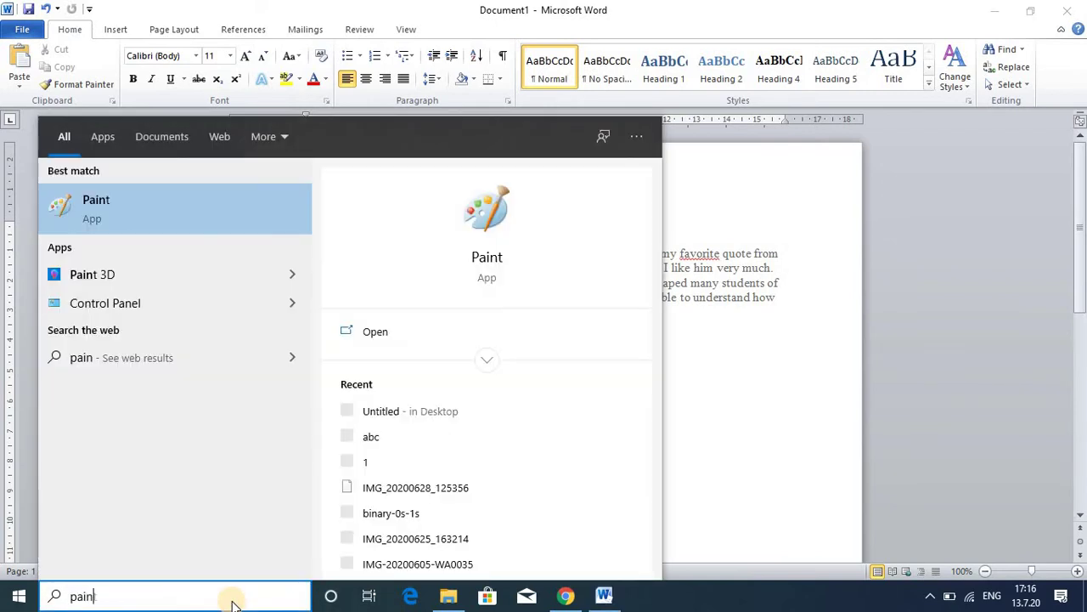
pyautogui.write('t')
# - Paste the Word screenshot into Paint and crop it to the essay passage
pyautogui.press('Return')
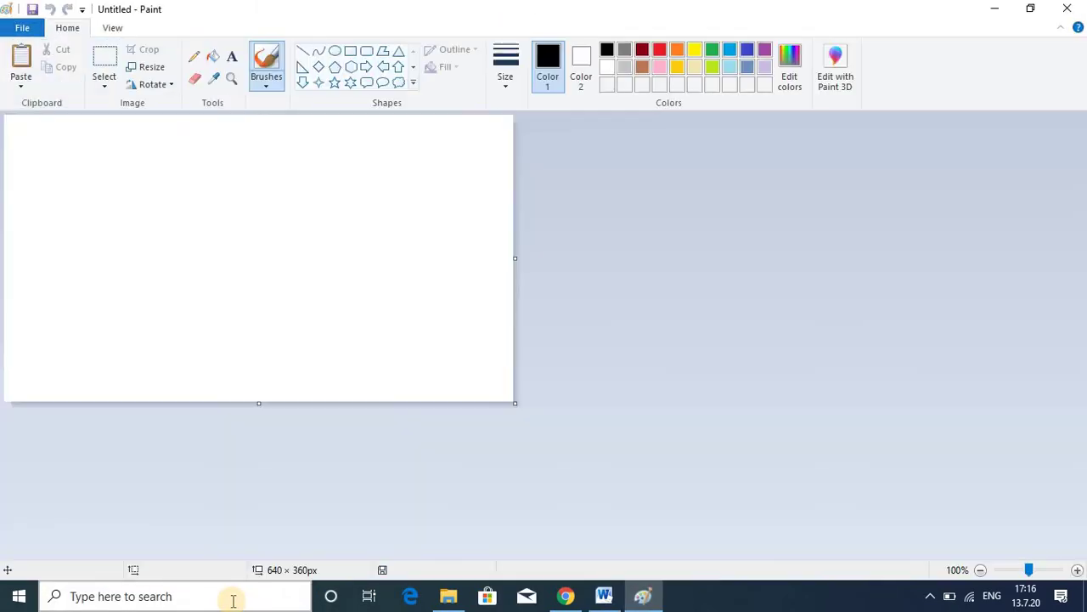
pyautogui.hotkey('ctrl', 'v')
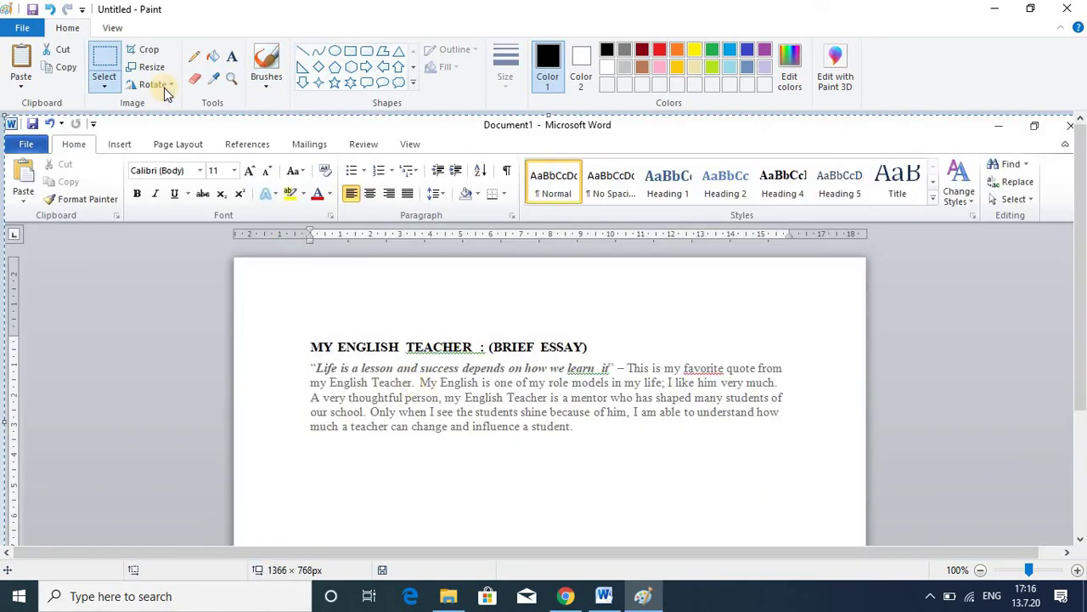
pyautogui.click(108, 57)
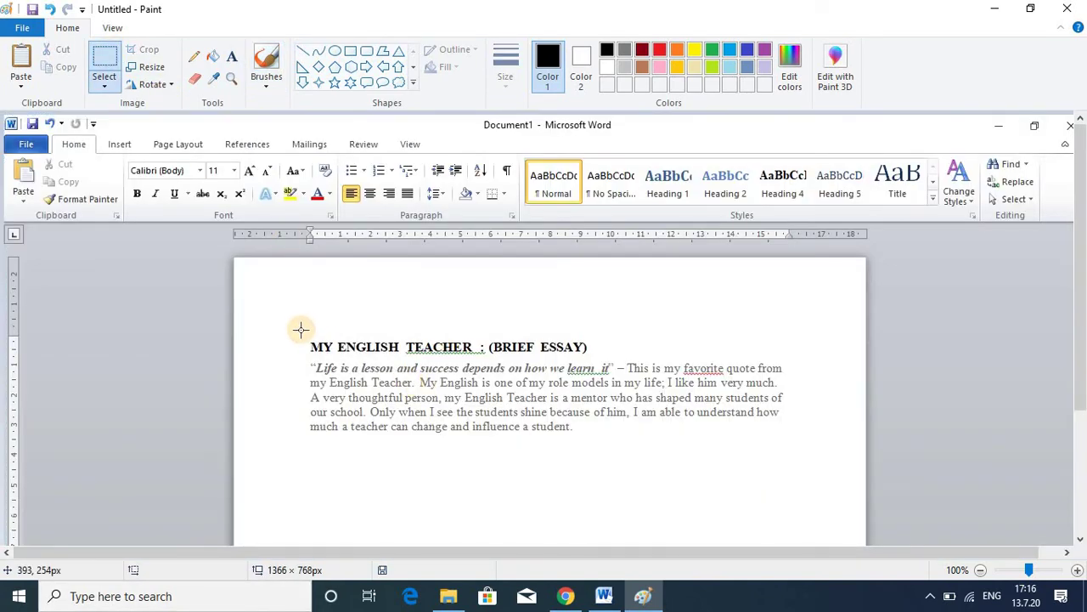
pyautogui.moveTo(299, 331)
pyautogui.mouseDown()
pyautogui.moveTo(889, 535)
pyautogui.moveTo(808, 451)
pyautogui.mouseUp()
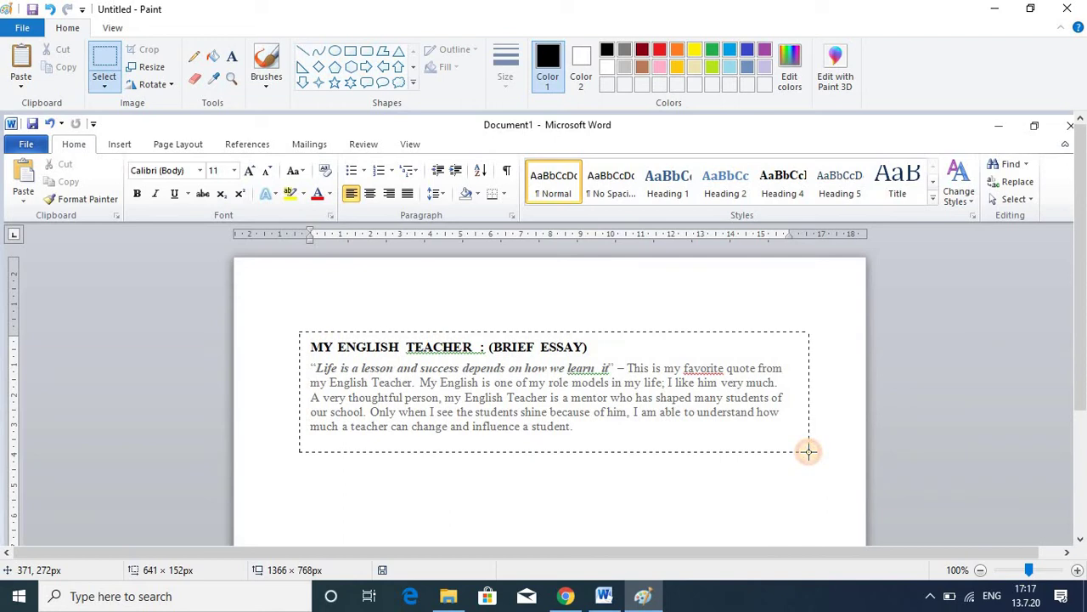
pyautogui.click(147, 53)
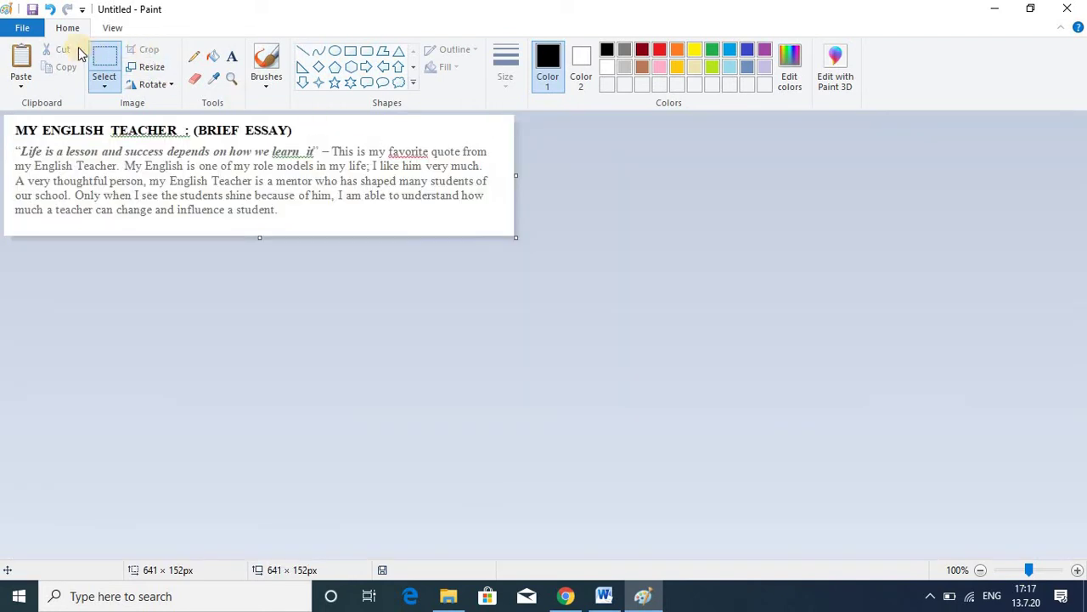
# - Save the picture to the Desktop as Untitled.png, replacing the existing file
pyautogui.click(13, 30)
pyautogui.moveTo(85, 196)
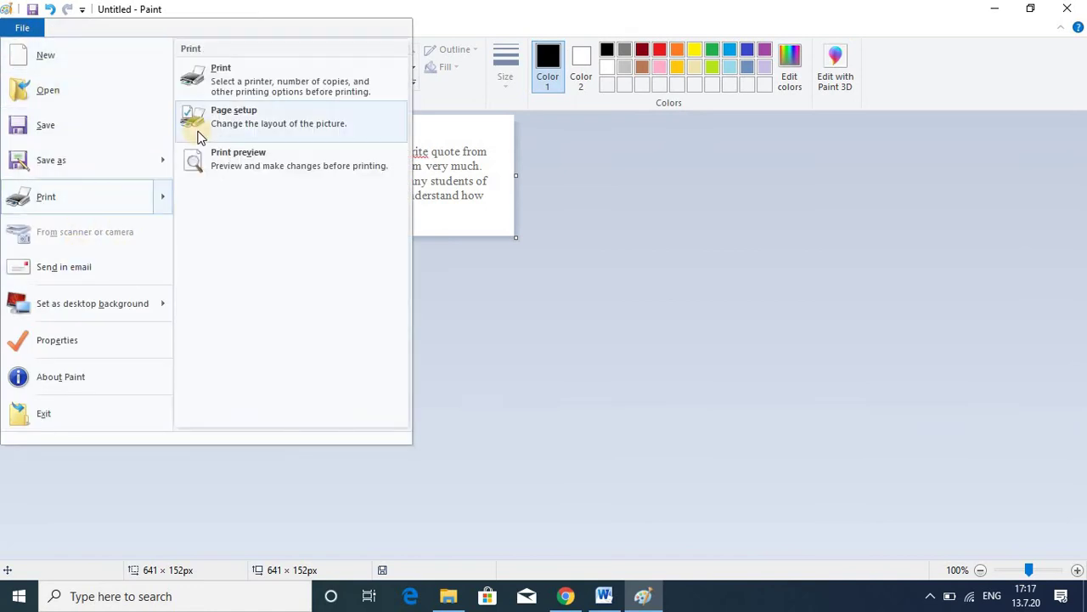
pyautogui.click(68, 158)
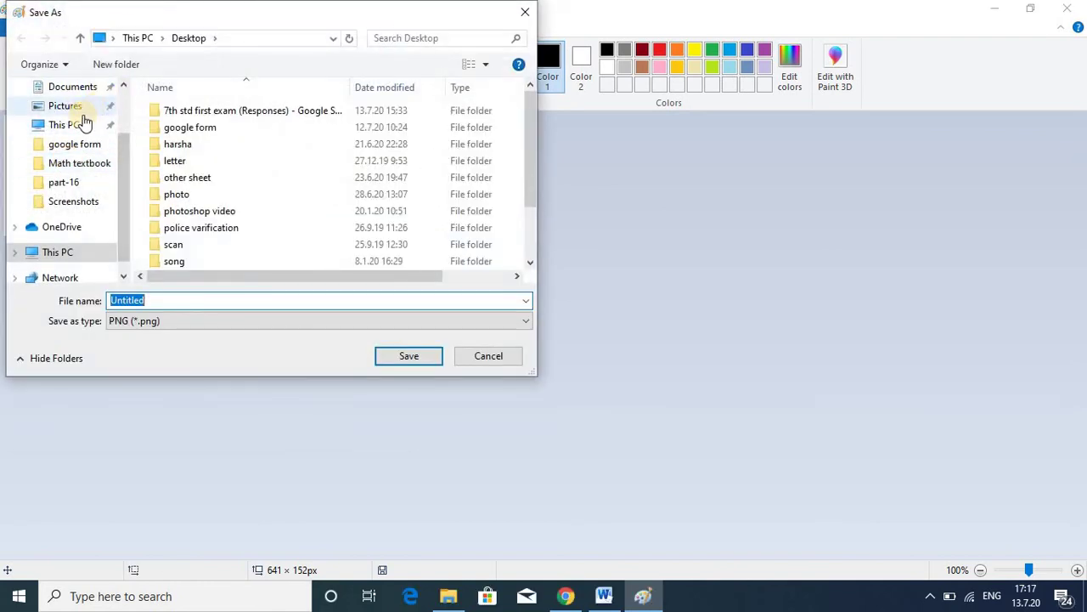
pyautogui.click(77, 126)
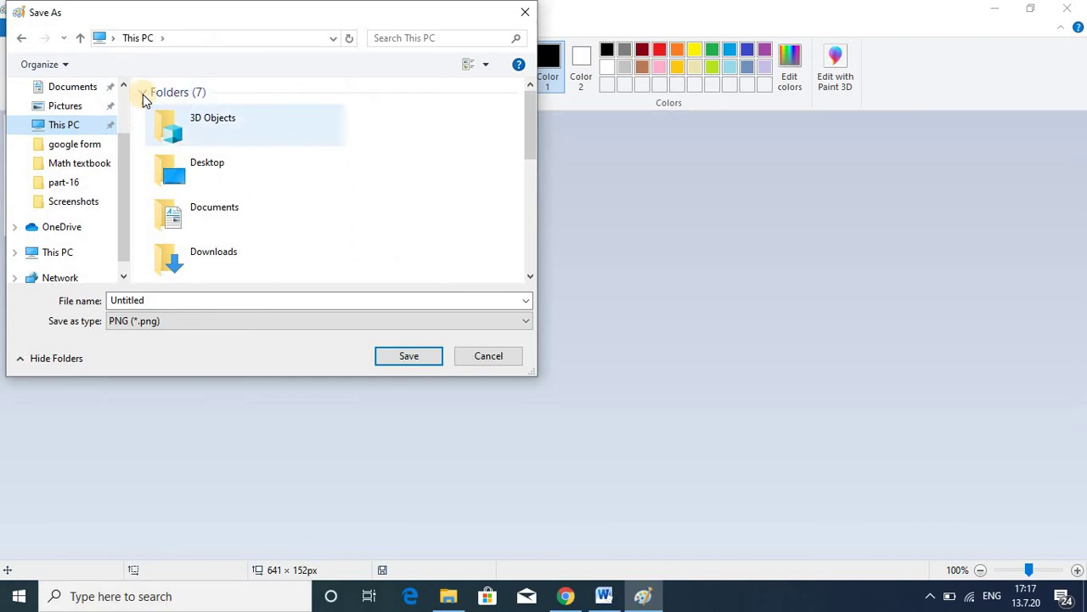
pyautogui.moveTo(125, 189); pyautogui.dragTo(136, 84)
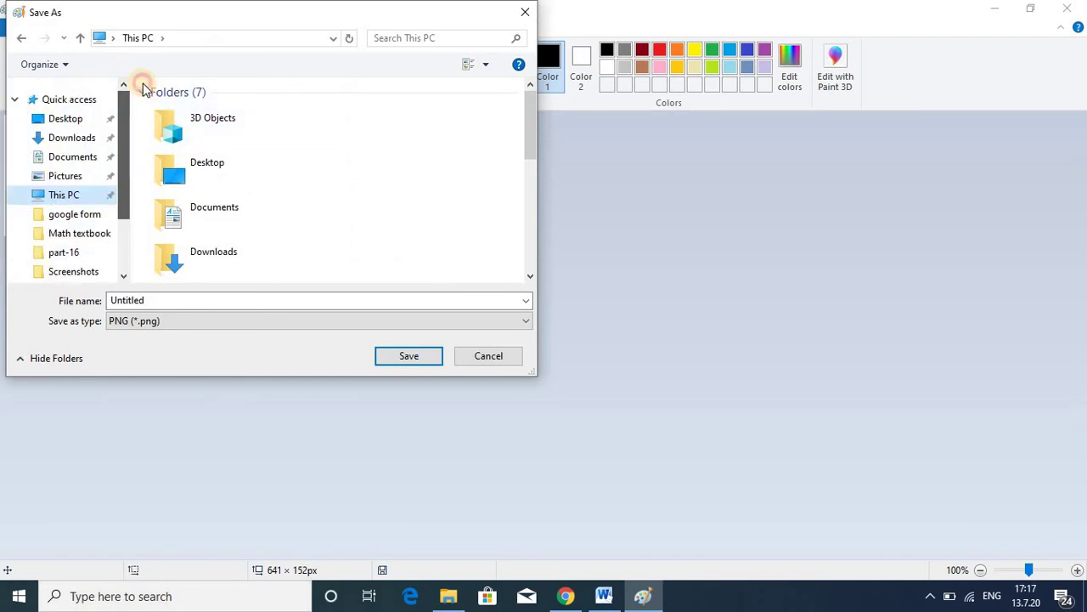
pyautogui.click(65, 118)
pyautogui.press('Return')
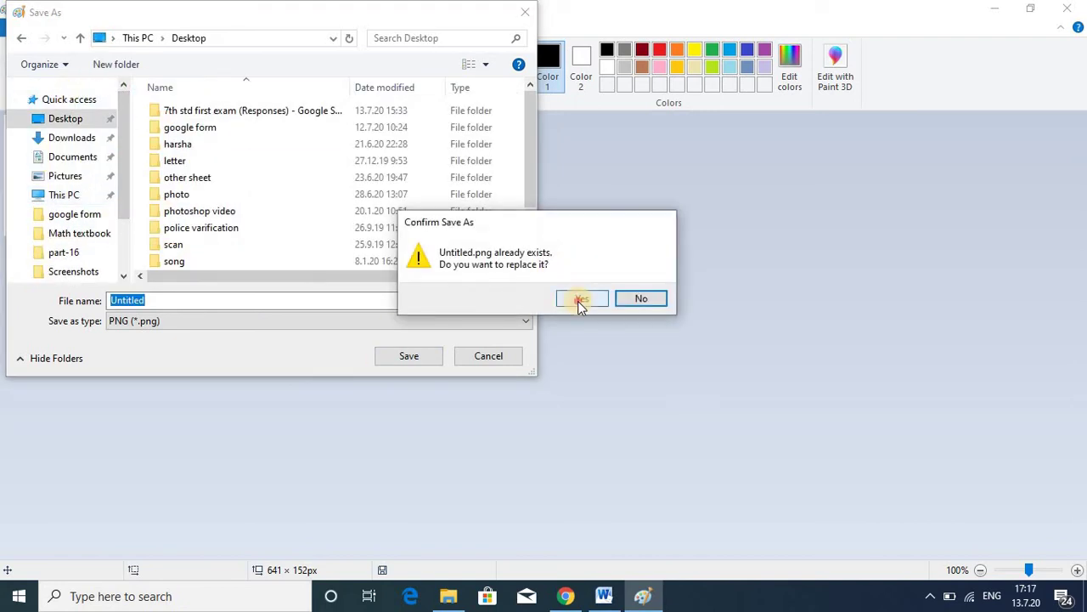
pyautogui.click(578, 299)
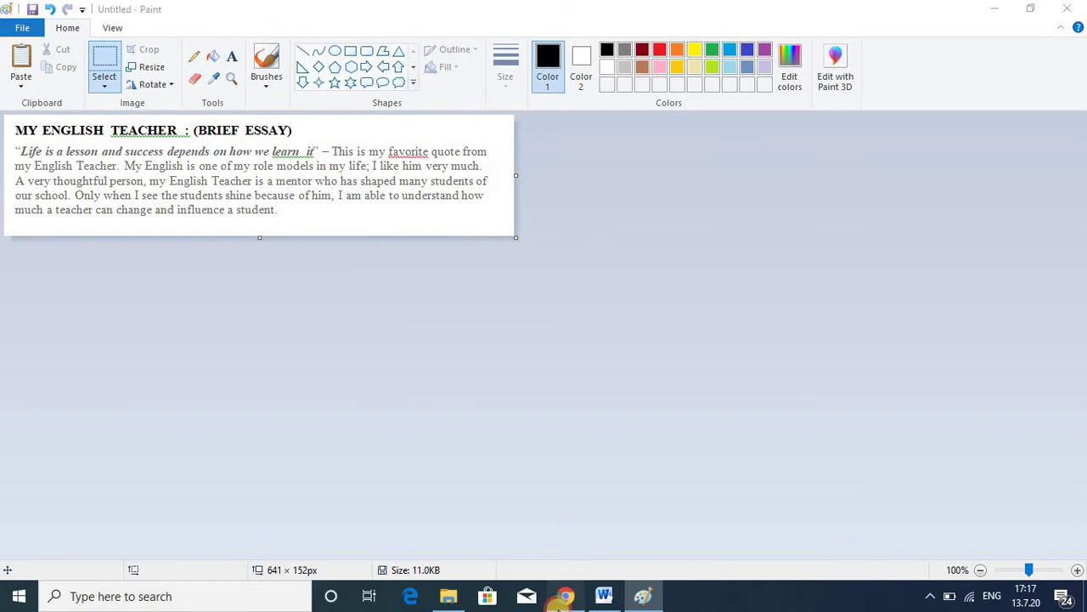
# - Insert the Desktop's Untitled essay image into the 'observe the following passage' question
pyautogui.click(561, 599)
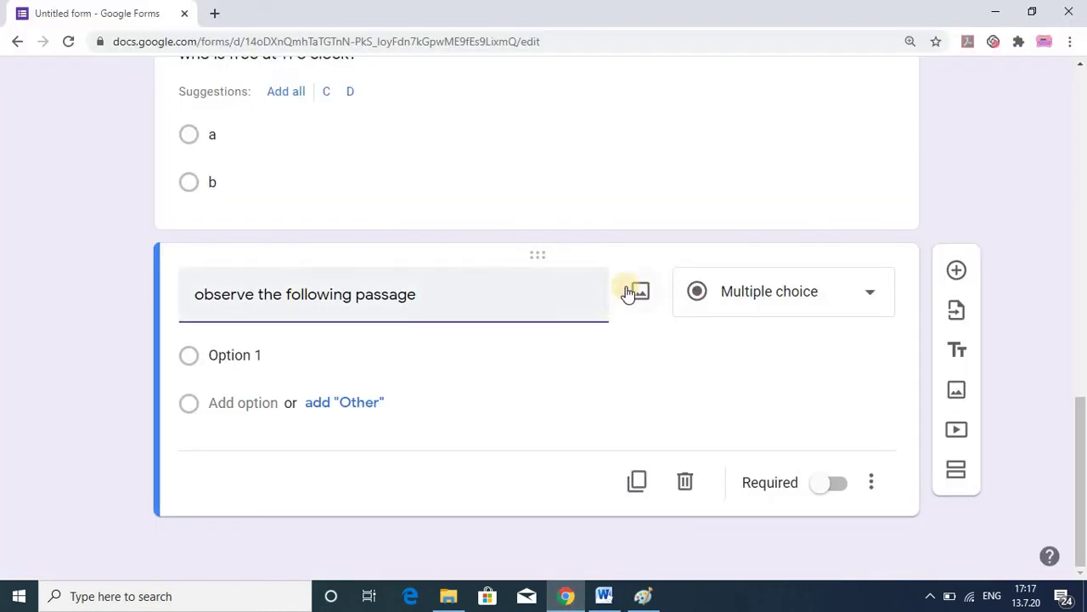
pyautogui.click(641, 289)
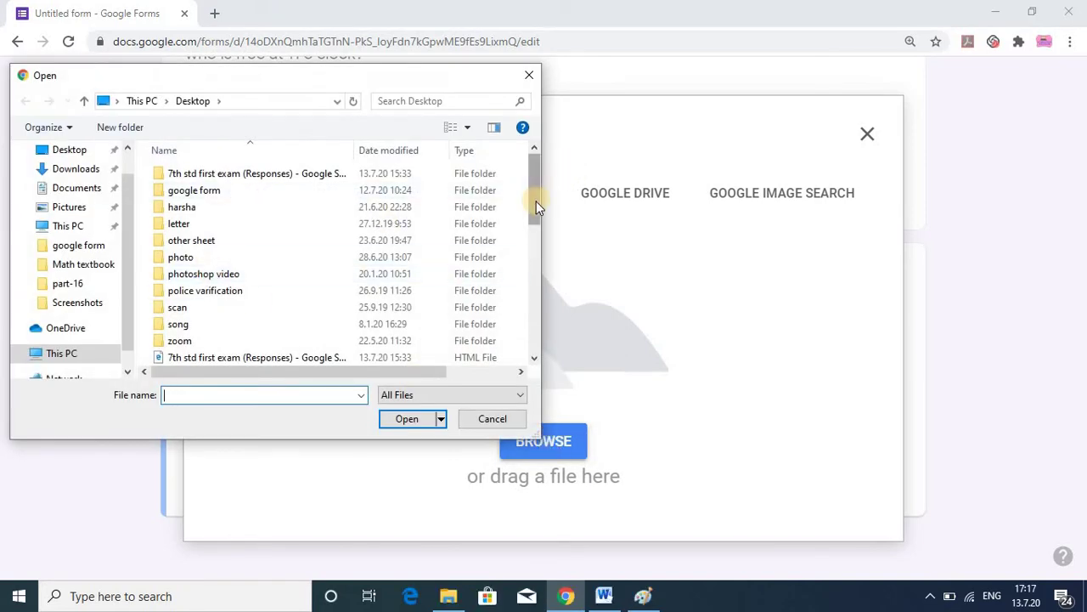
pyautogui.moveTo(536, 202)
pyautogui.mouseDown()
pyautogui.moveTo(510, 378)
pyautogui.moveTo(395, 378)
pyautogui.mouseUp()
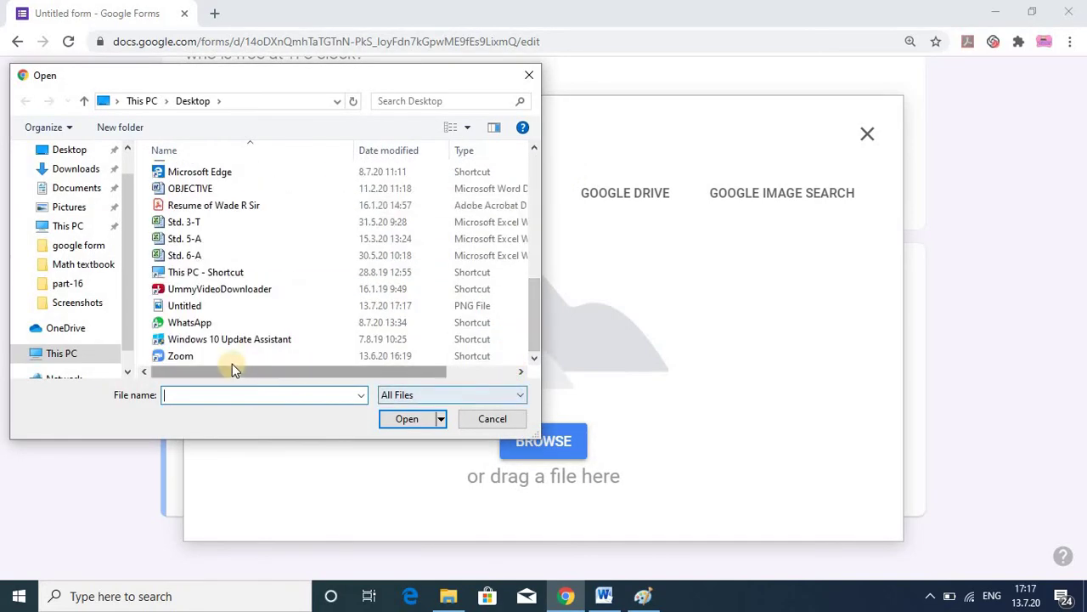
pyautogui.doubleClick(187, 305)
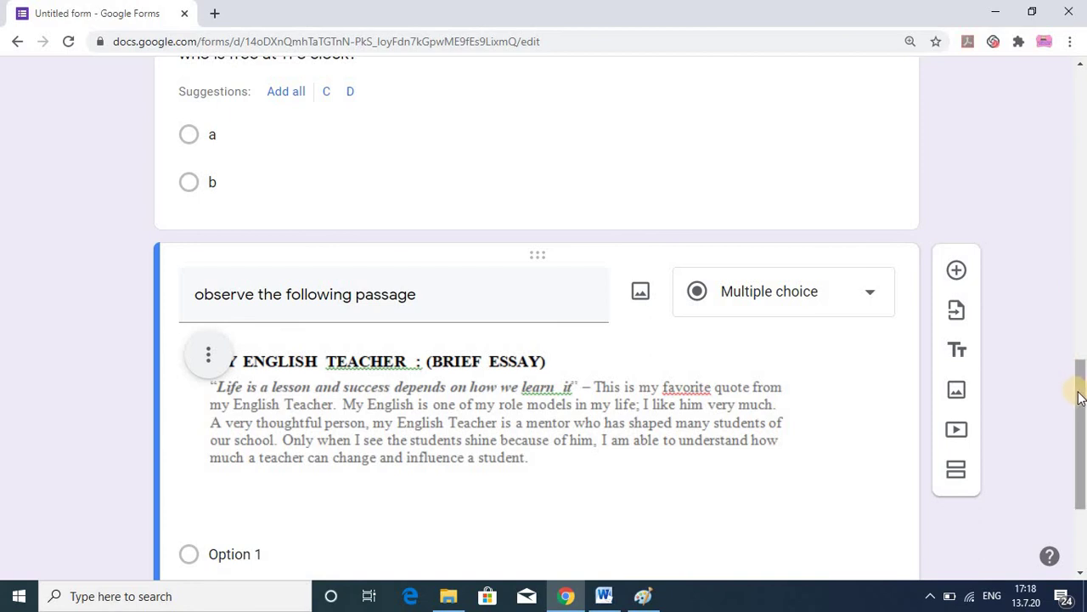
# - Extend the passage question title with 'and tell following answers'
pyautogui.moveTo(1079, 416); pyautogui.dragTo(1077, 437)
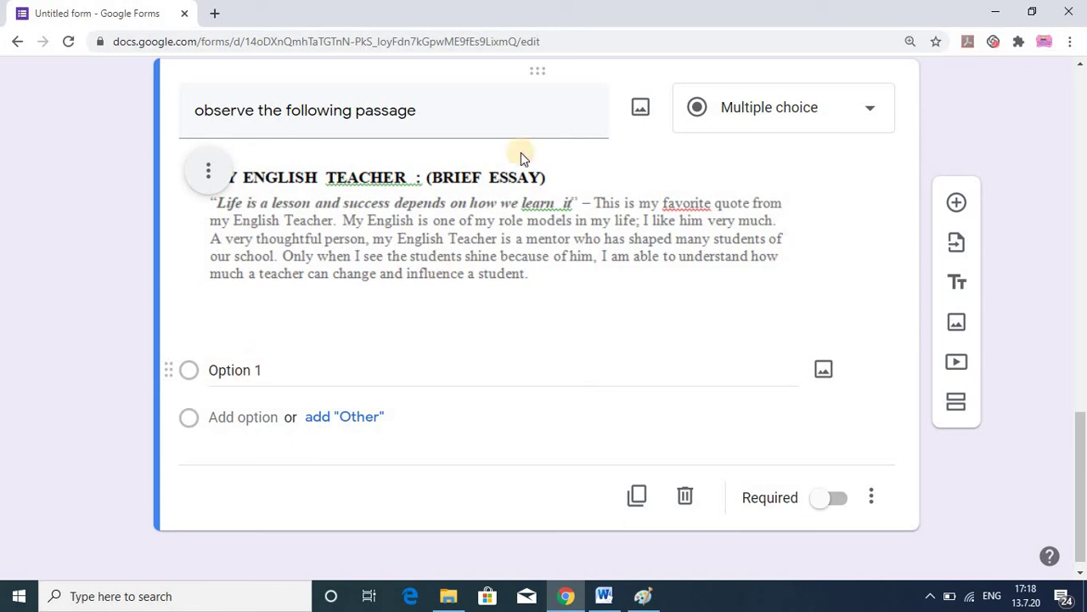
pyautogui.tripleClick(431, 106)
pyautogui.click(430, 107)
pyautogui.write('and tell following answers')
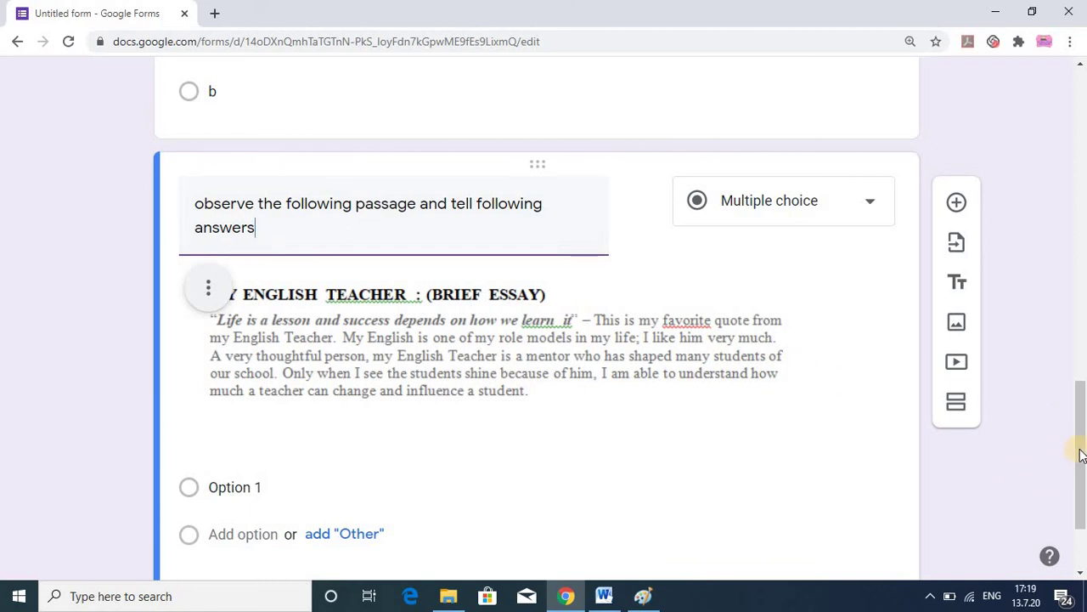
# - Give the passage question answer options asd and ss
pyautogui.moveTo(1083, 453); pyautogui.dragTo(1083, 480)
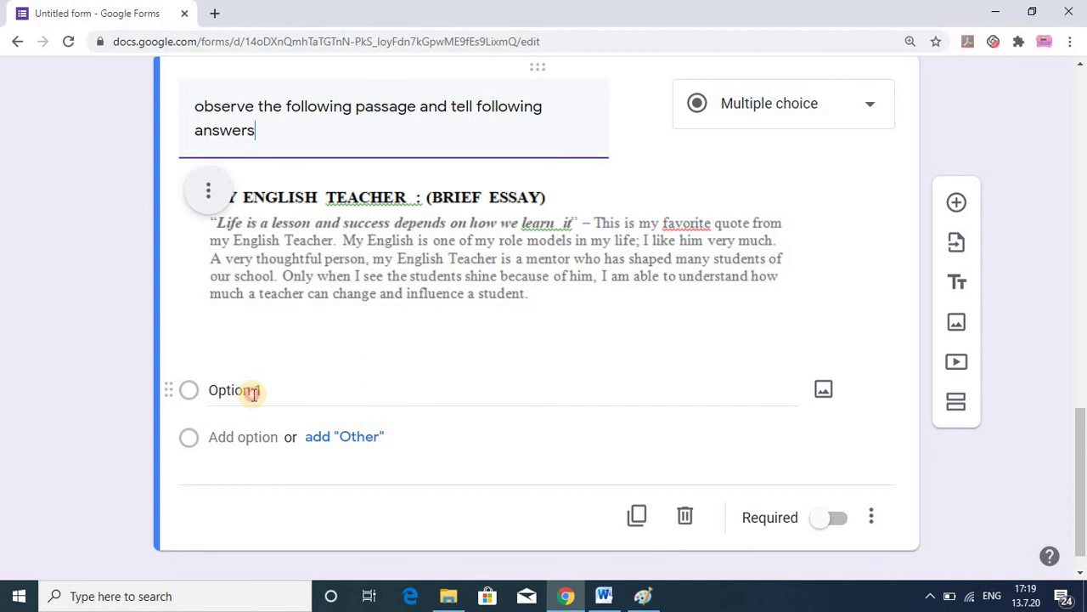
pyautogui.click(254, 394)
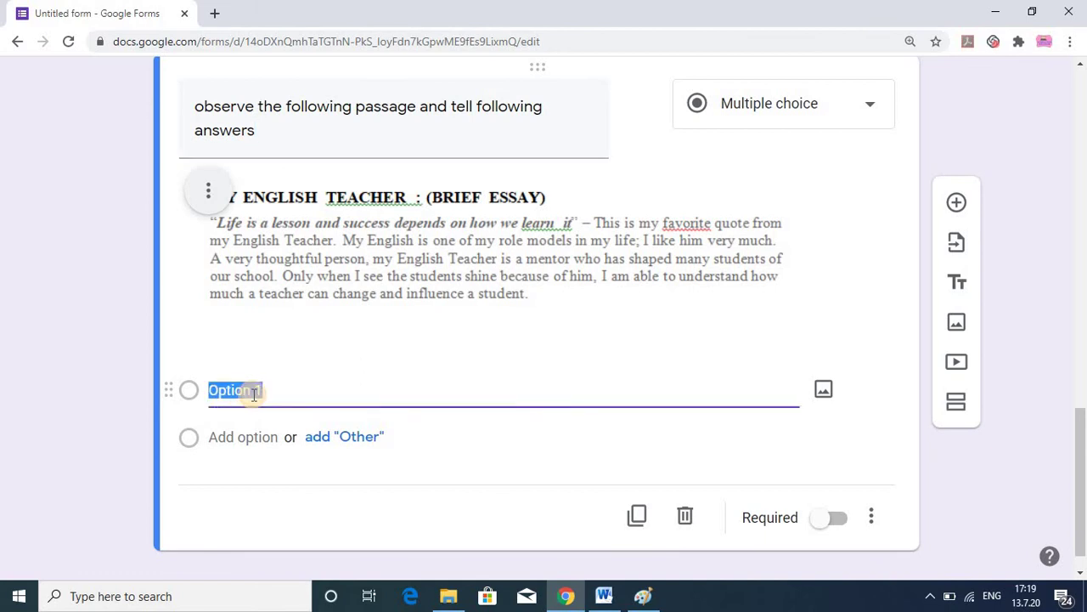
pyautogui.write('asd')
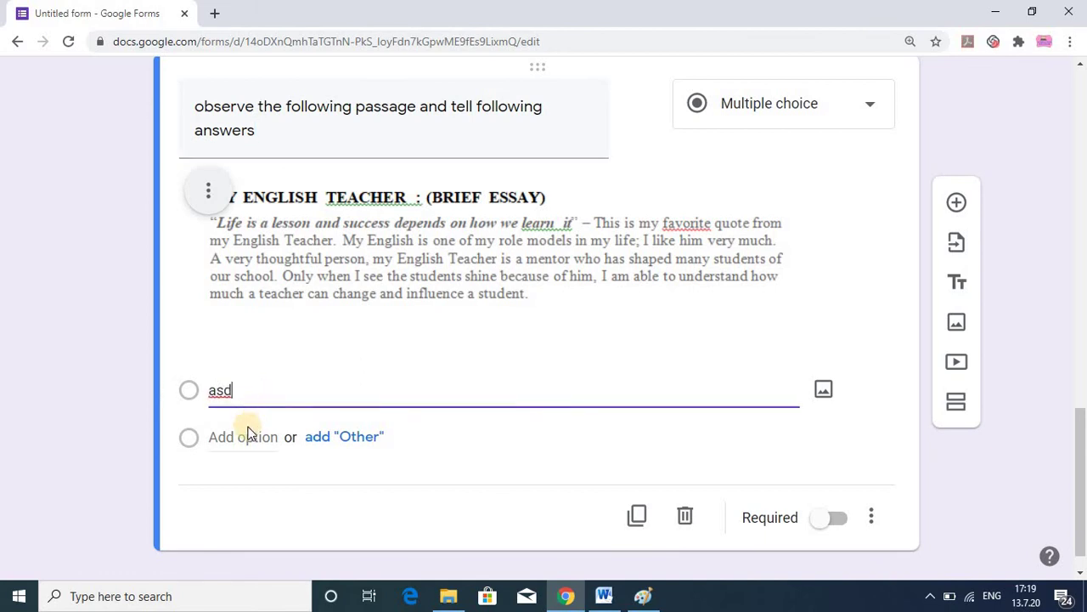
pyautogui.click(246, 438)
pyautogui.write('ss')
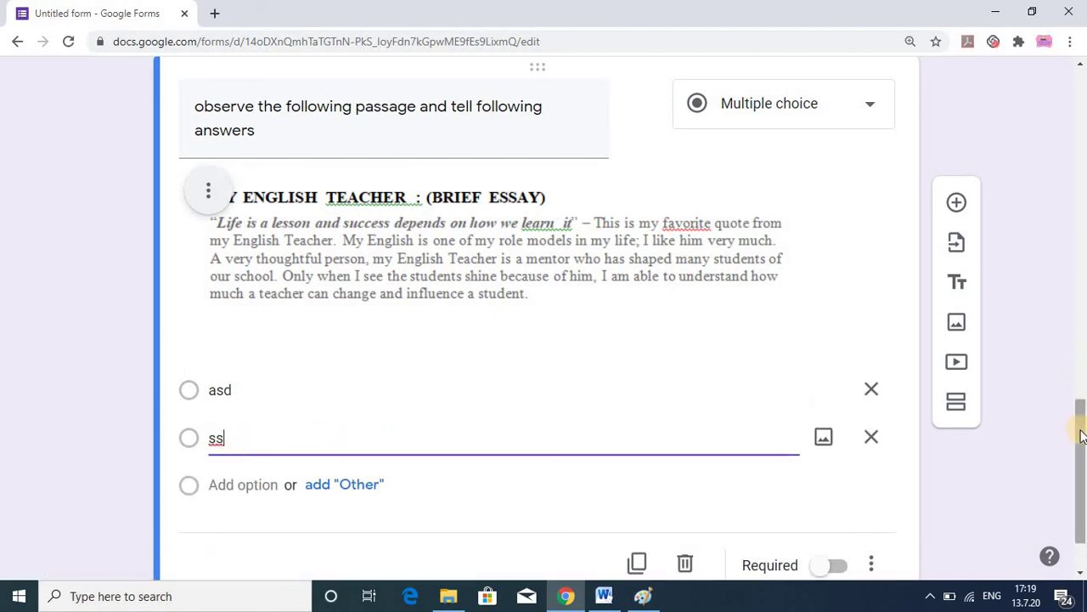
pyautogui.moveTo(1080, 435); pyautogui.dragTo(1081, 255)
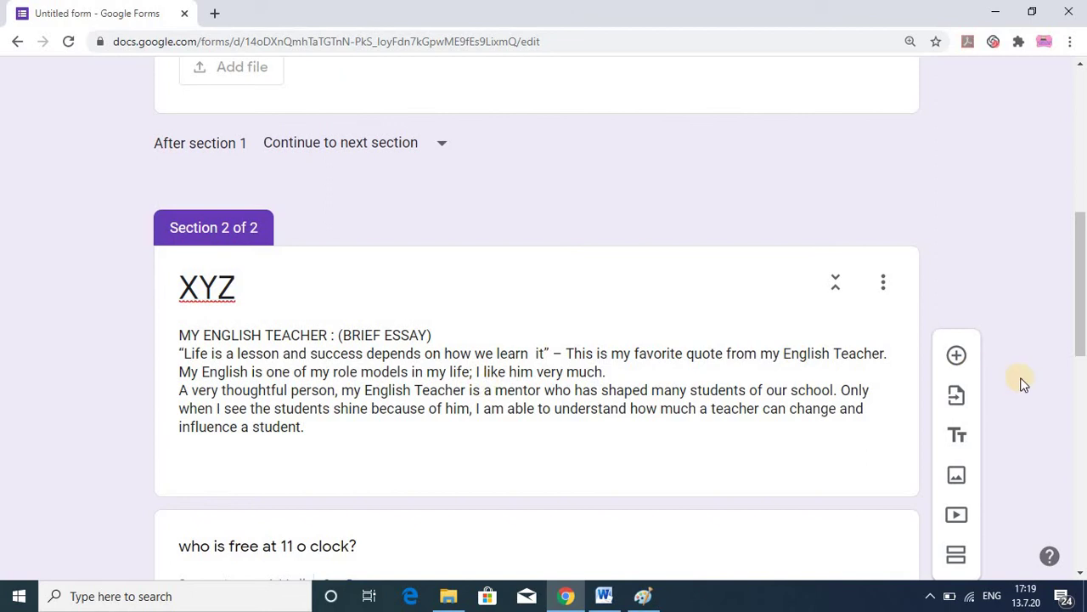
pyautogui.moveTo(1081, 336); pyautogui.dragTo(1072, 510)
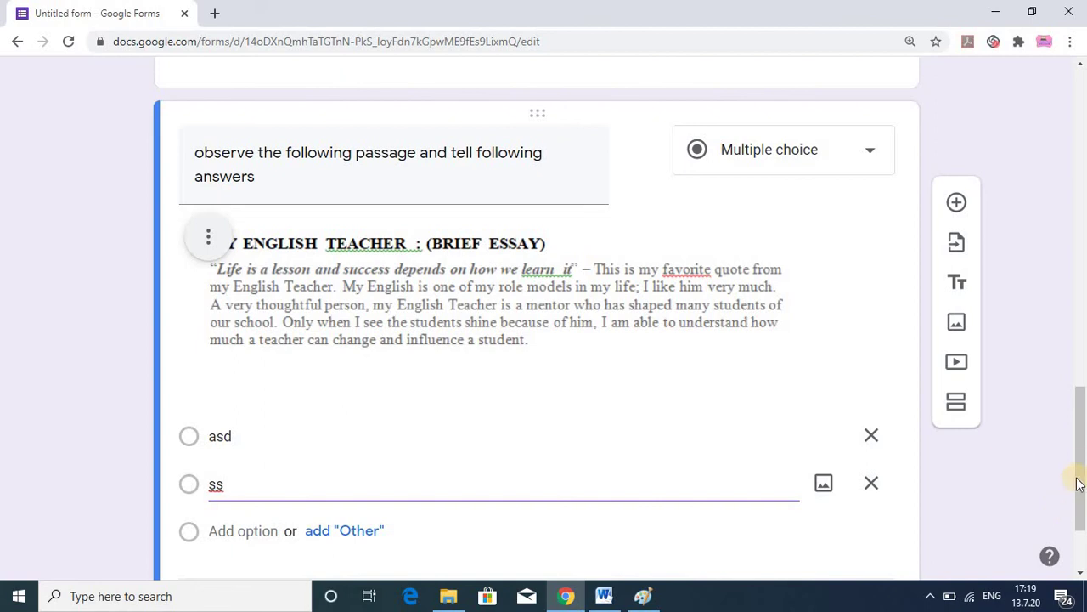
pyautogui.moveTo(1080, 451); pyautogui.dragTo(1081, 321)
pyautogui.scroll(2, 1081, 318)
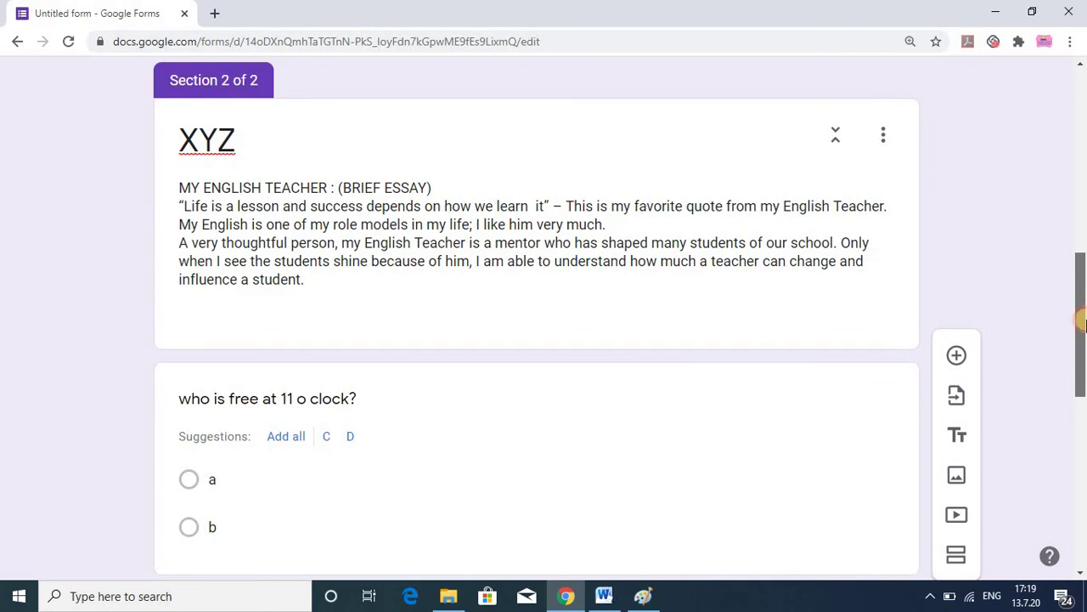
pyautogui.moveTo(1082, 319); pyautogui.dragTo(1082, 318)
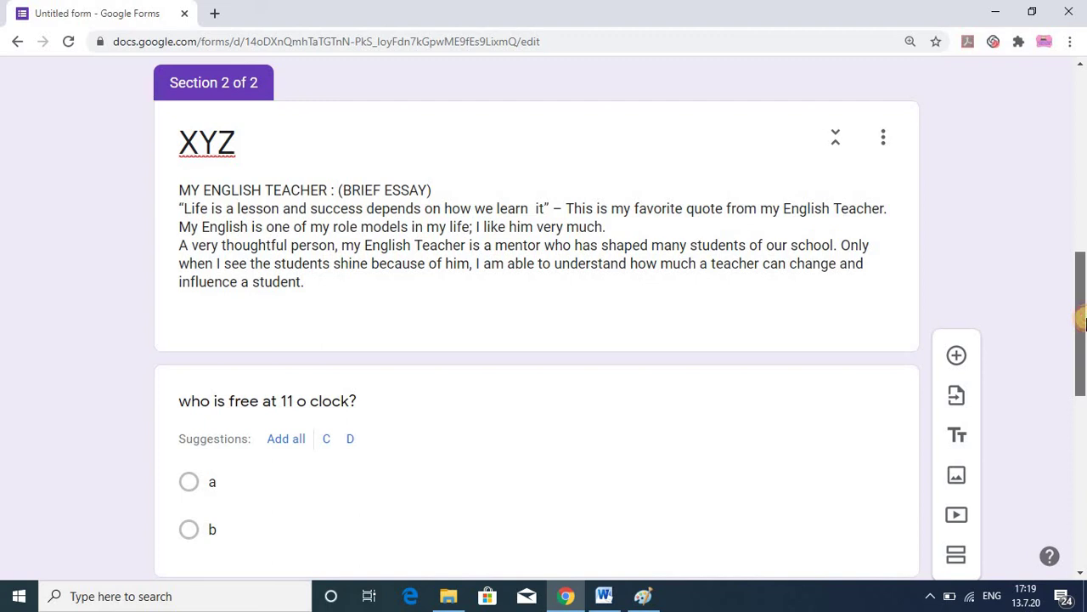
pyautogui.moveTo(1083, 338); pyautogui.dragTo(1084, 501)
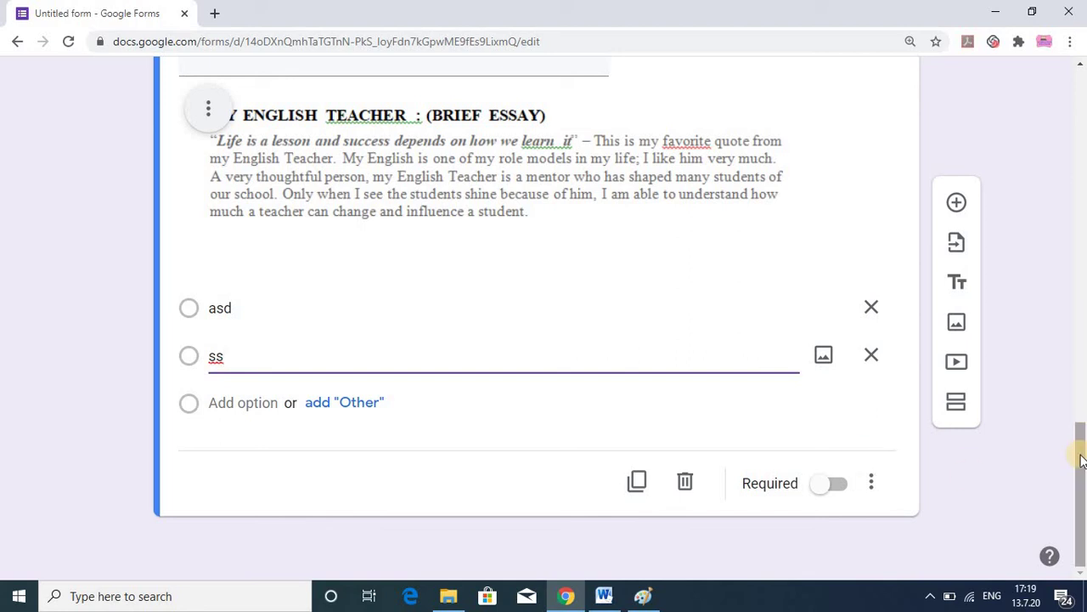
pyautogui.scroll(10, 1063, 264)
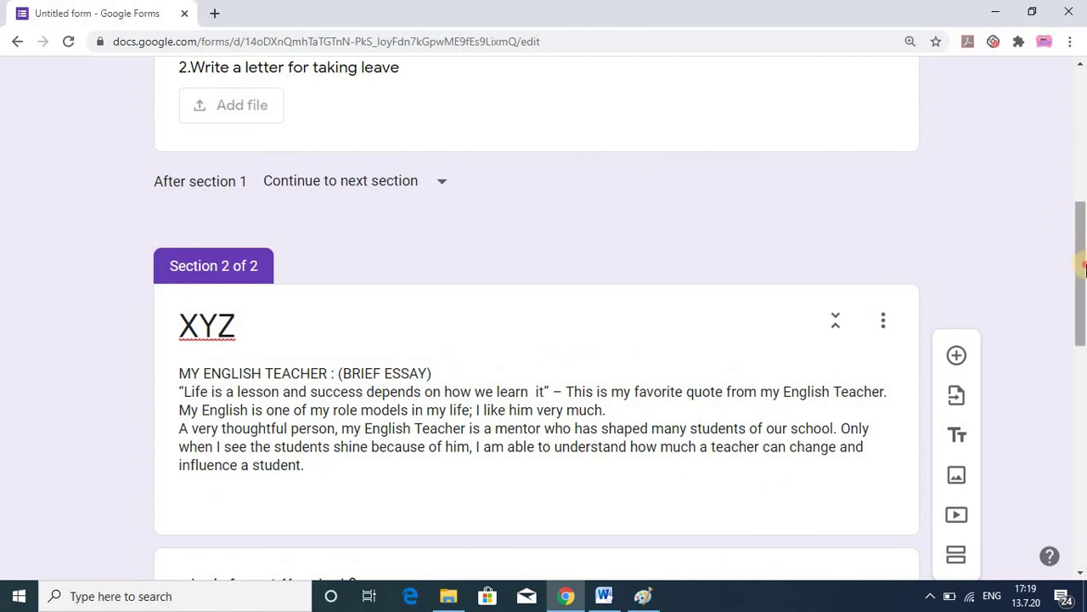
# - Change 'who is free at 11 o clock?' to a File upload question, trying Paragraph and Short answer first
pyautogui.moveTo(1083, 268); pyautogui.dragTo(1082, 315)
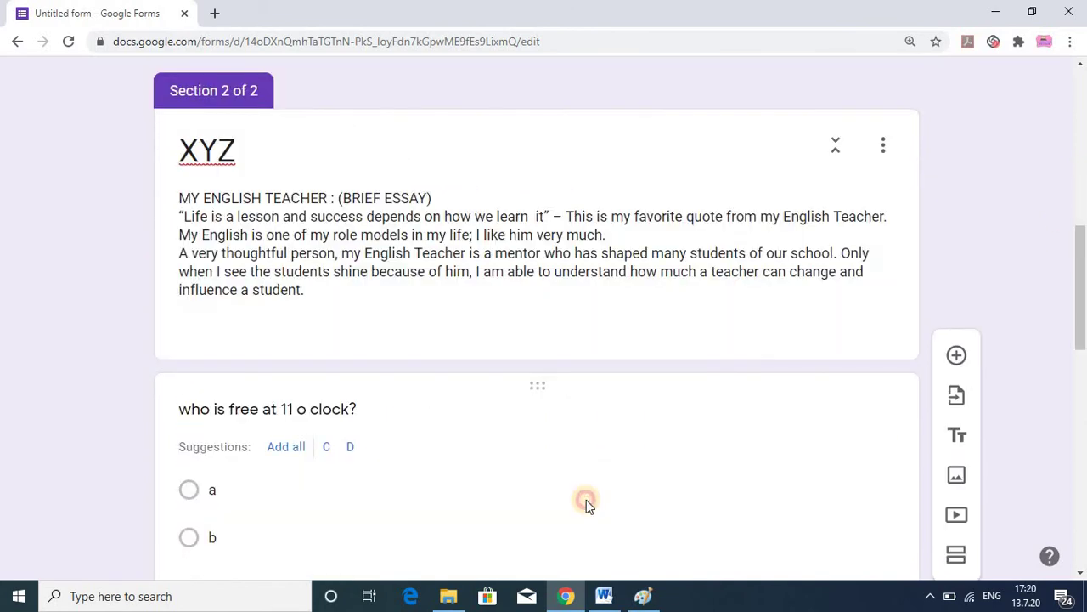
pyautogui.click(586, 500)
pyautogui.click(767, 433)
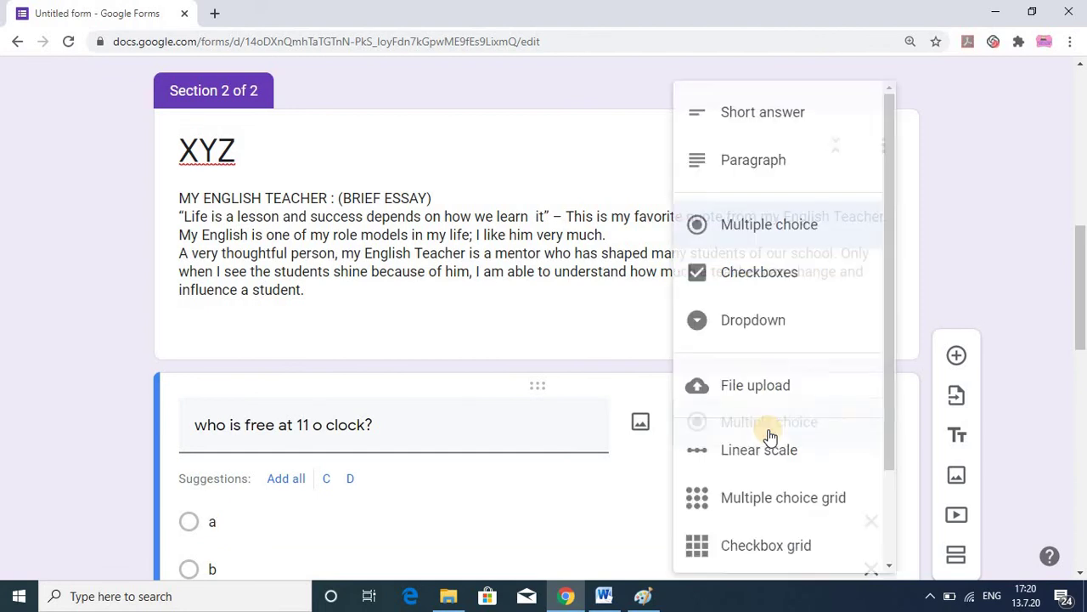
pyautogui.click(774, 163)
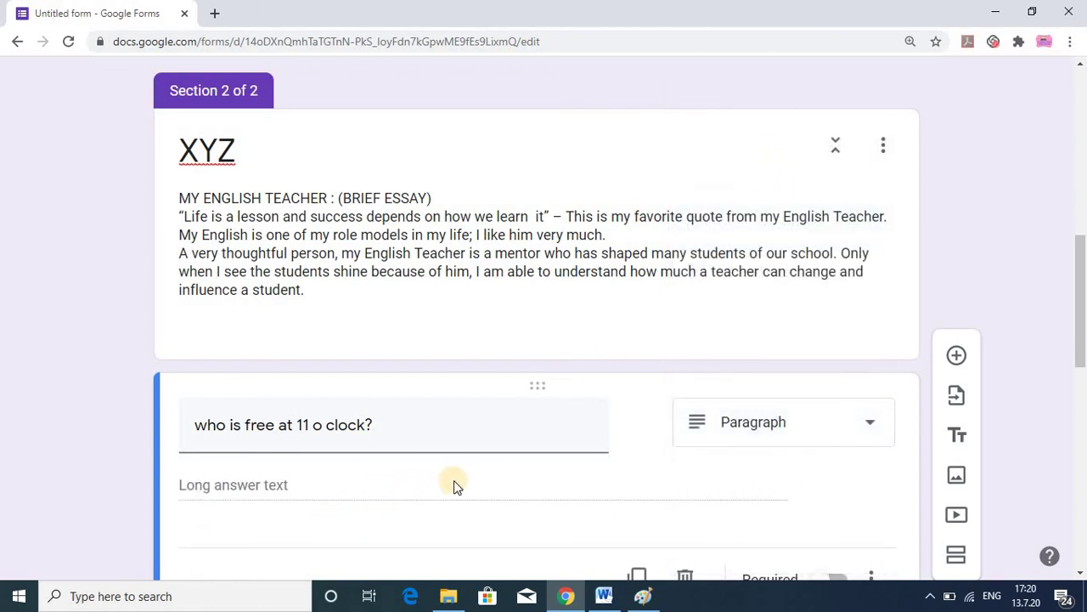
pyautogui.click(769, 423)
pyautogui.moveTo(537, 458)
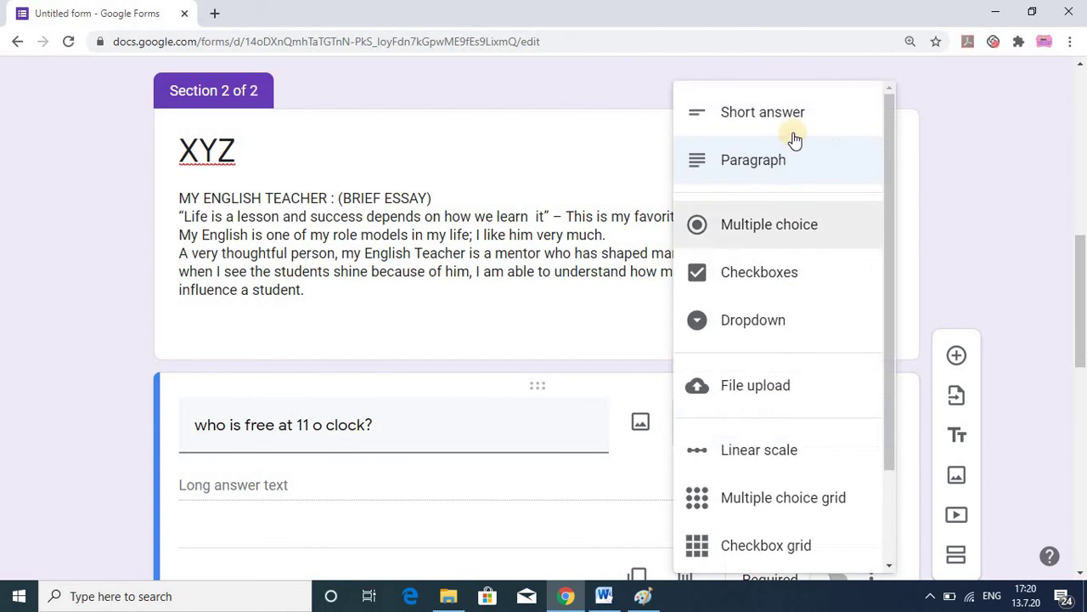
pyautogui.click(760, 123)
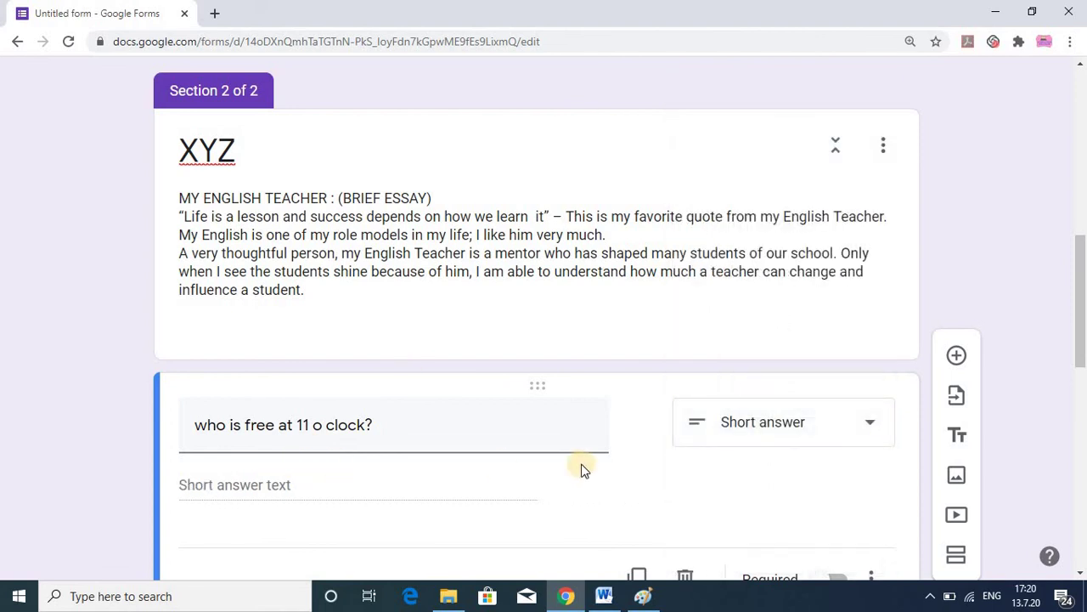
pyautogui.click(788, 426)
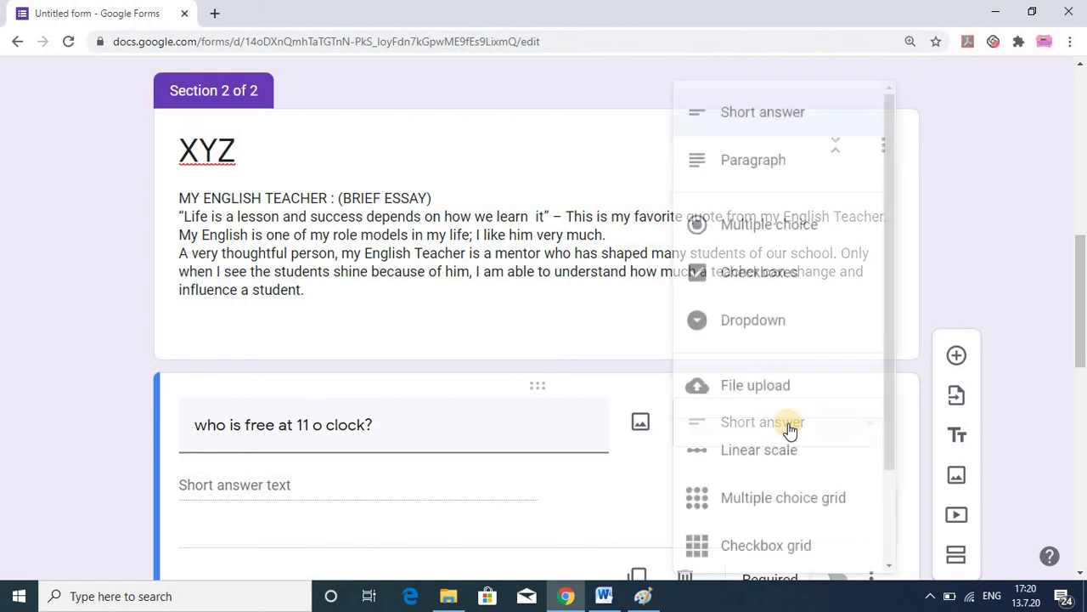
pyautogui.click(757, 396)
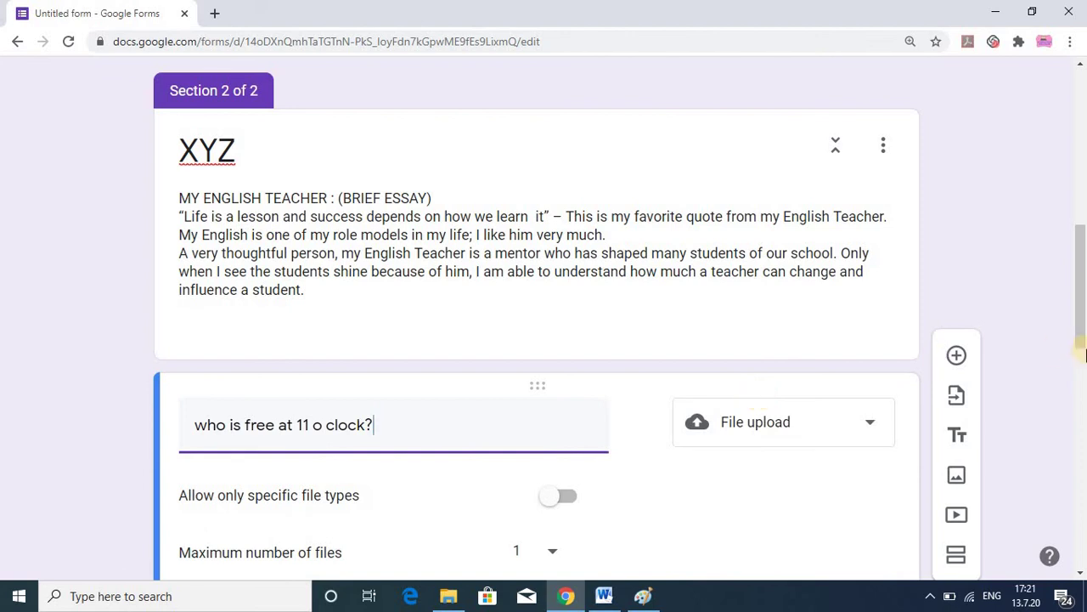
# - Set the maximum number of files for the 'who is free at 11 o clock?' upload question to 5
pyautogui.scroll(-2, 1079, 373)
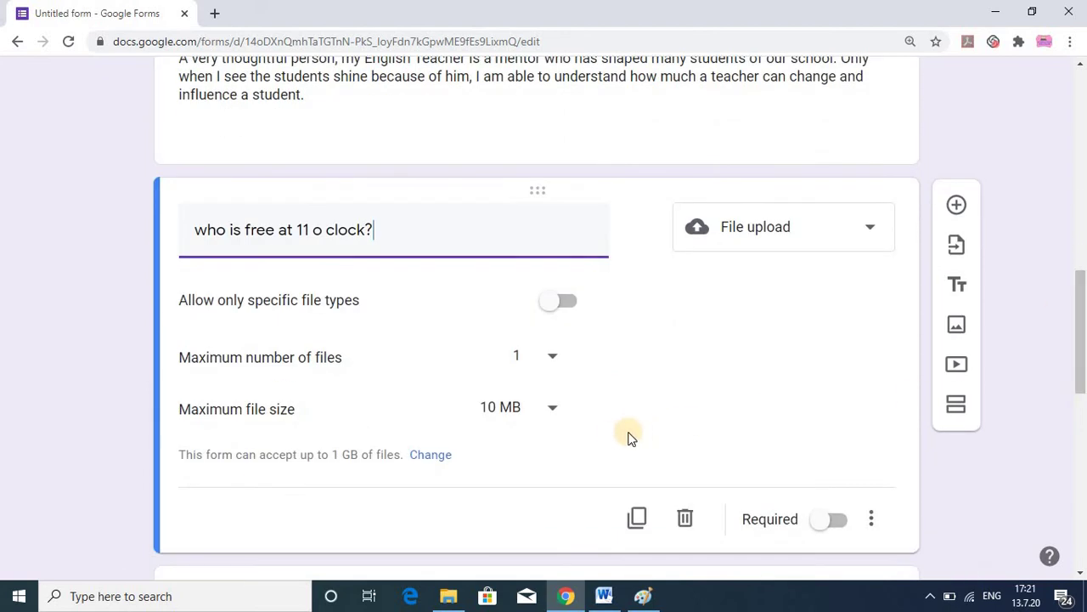
pyautogui.click(555, 360)
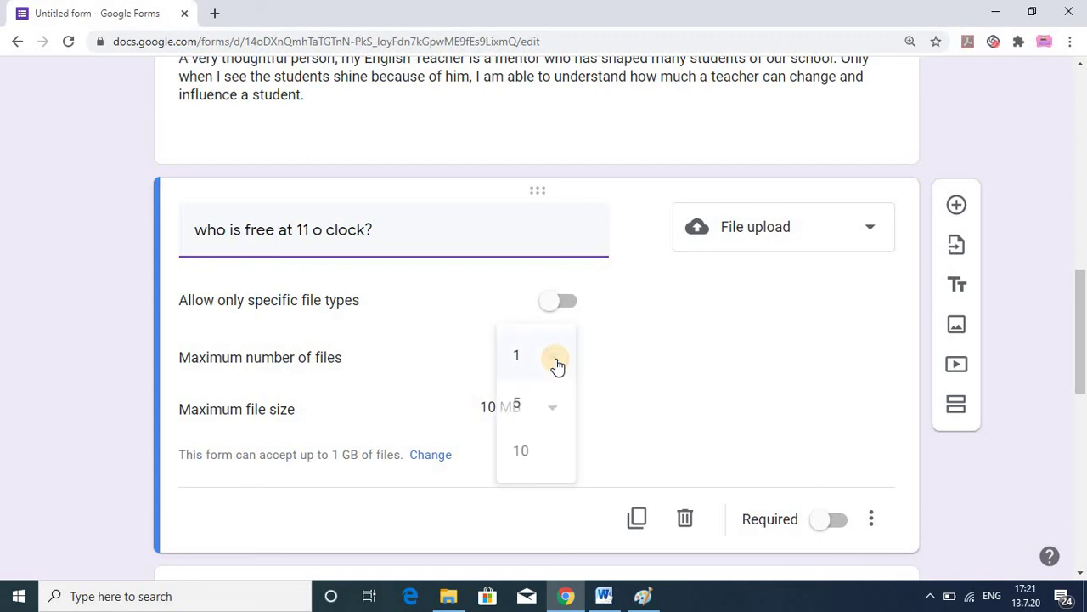
pyautogui.click(521, 405)
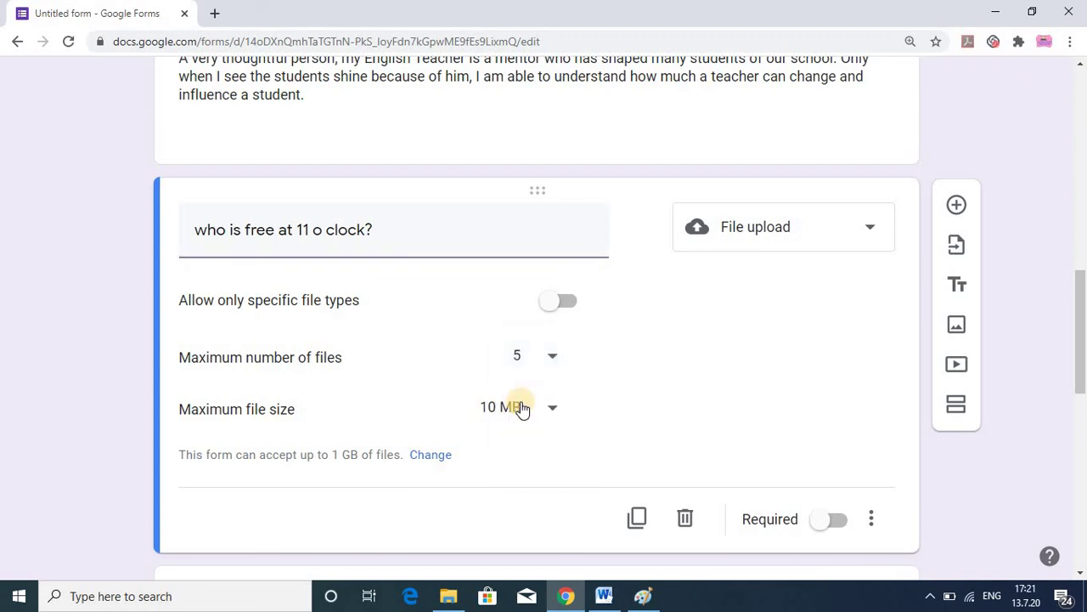